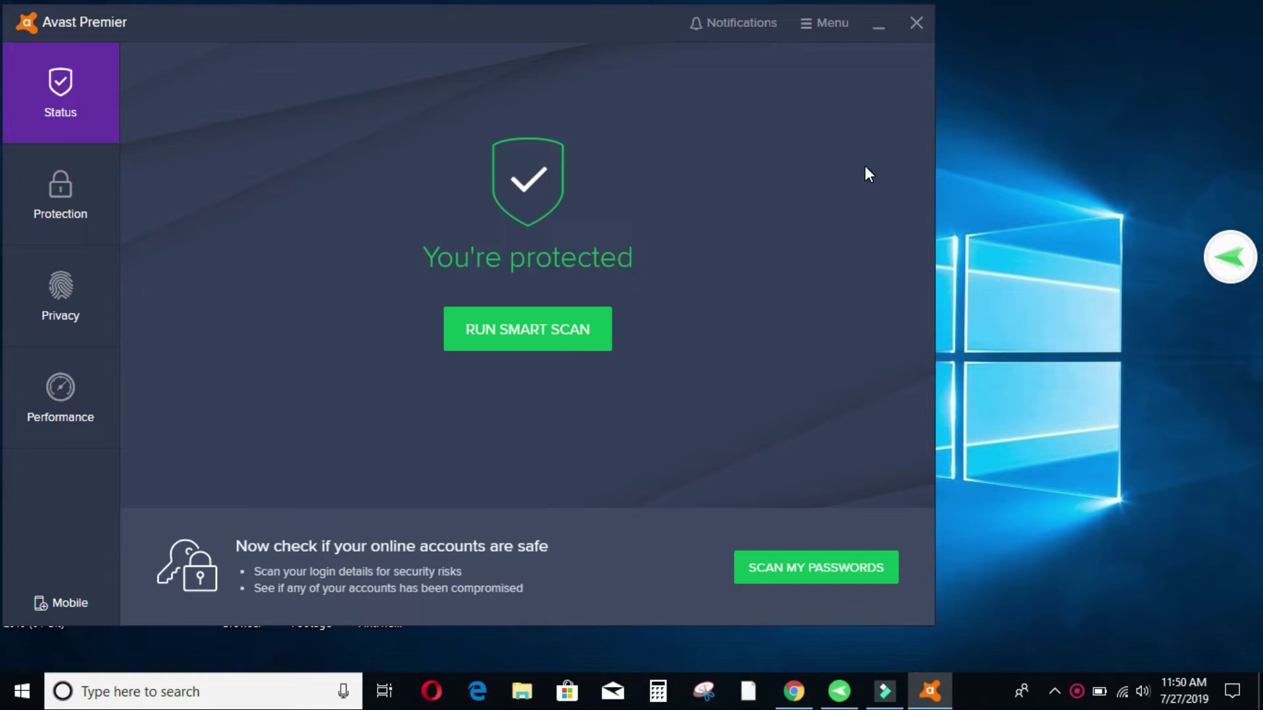
# Run a smart scan through the browser, outdated-app and malware results, then dismiss the summary
pyautogui.click(569, 337)
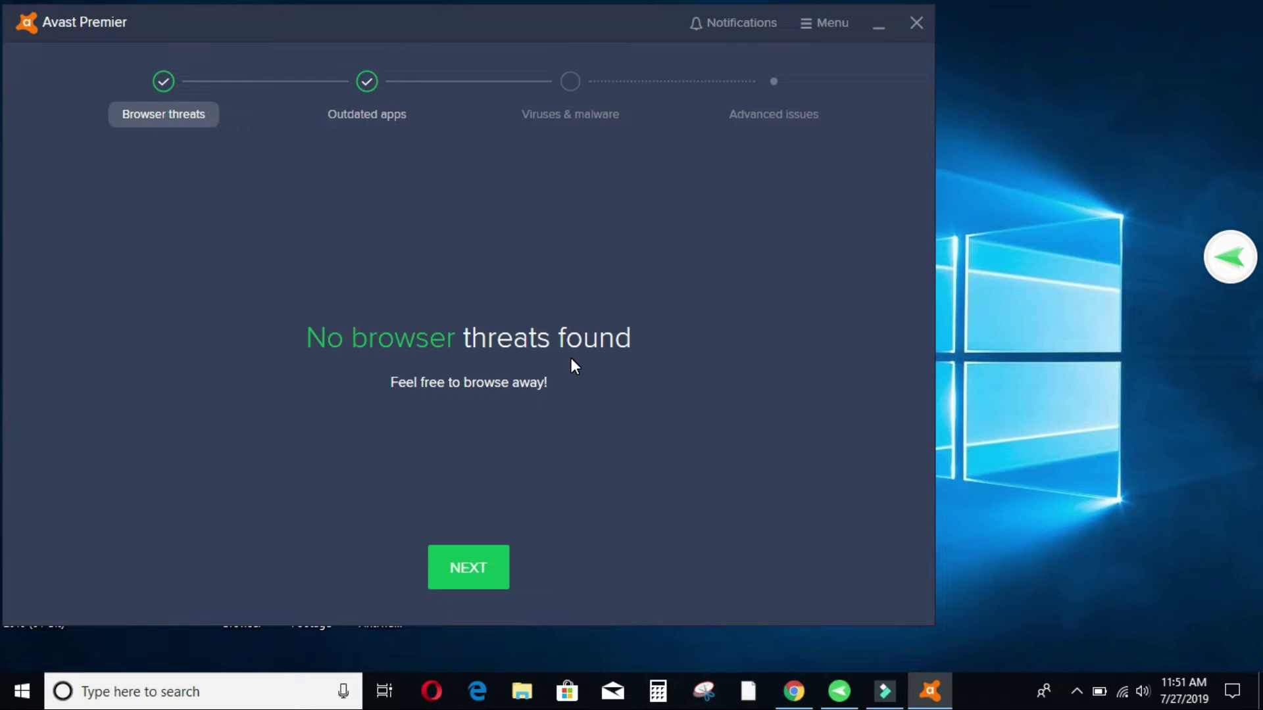
pyautogui.click(481, 572)
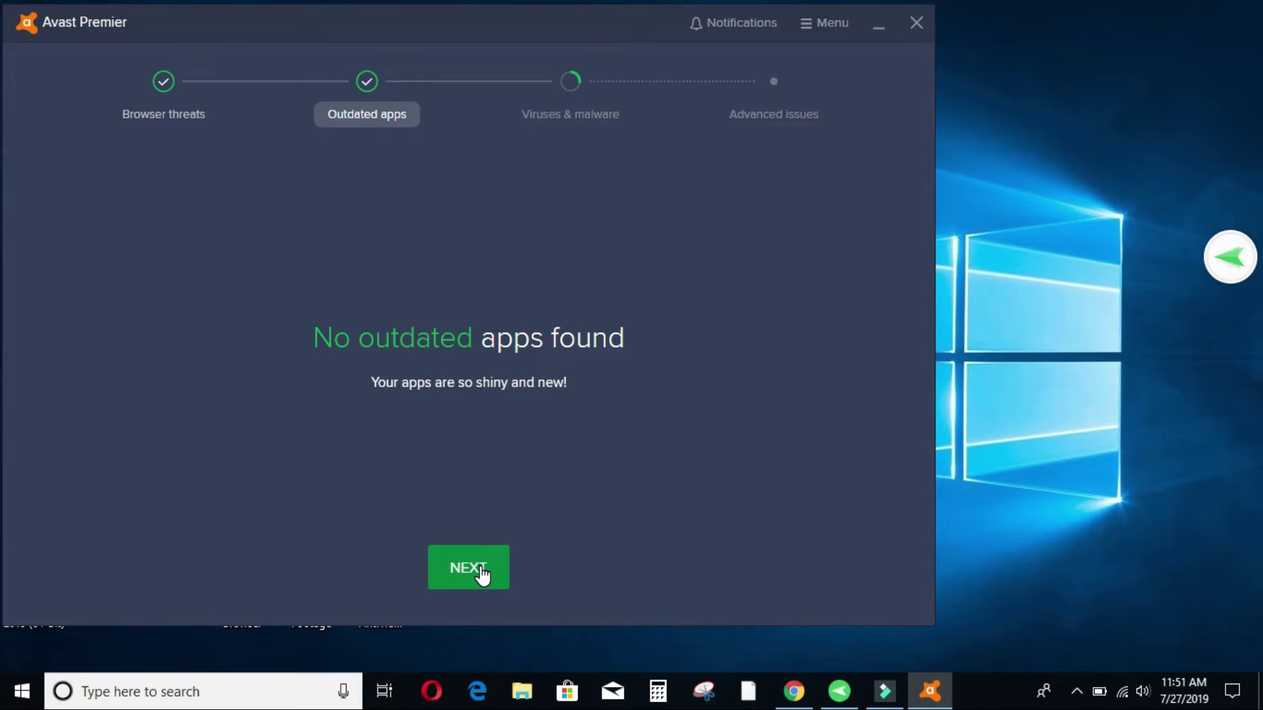
pyautogui.click(482, 574)
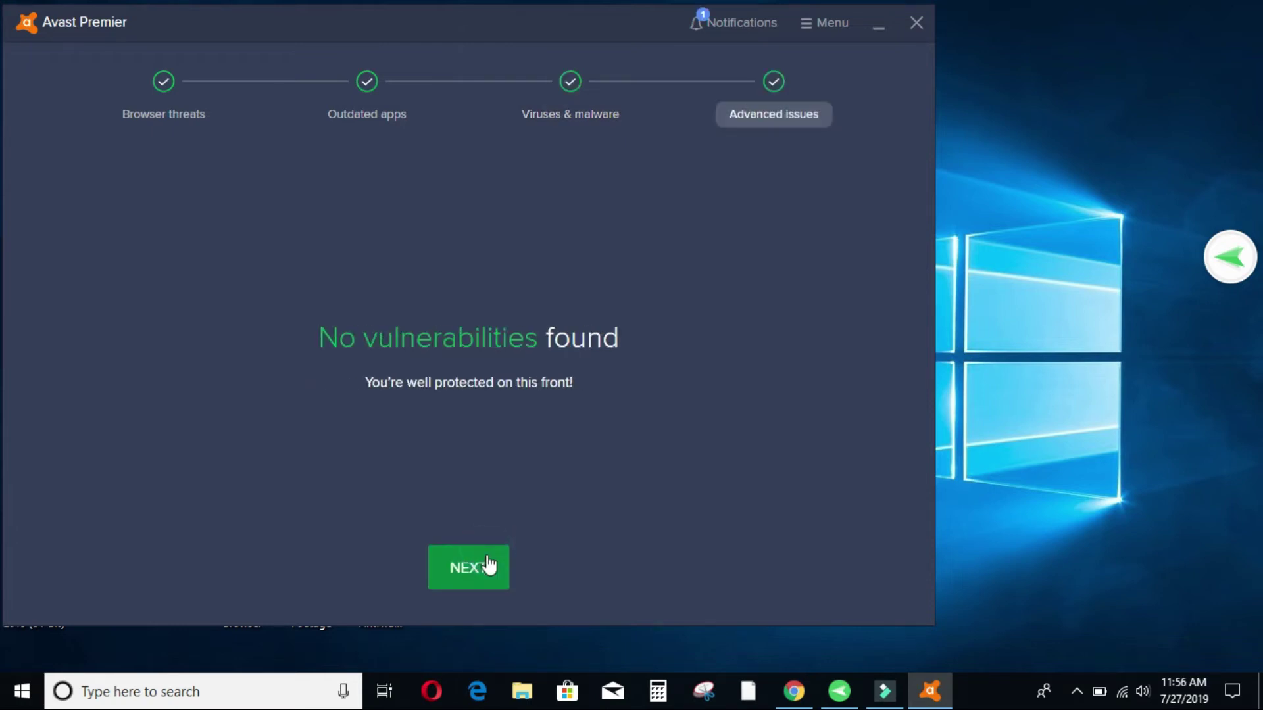
pyautogui.click(486, 565)
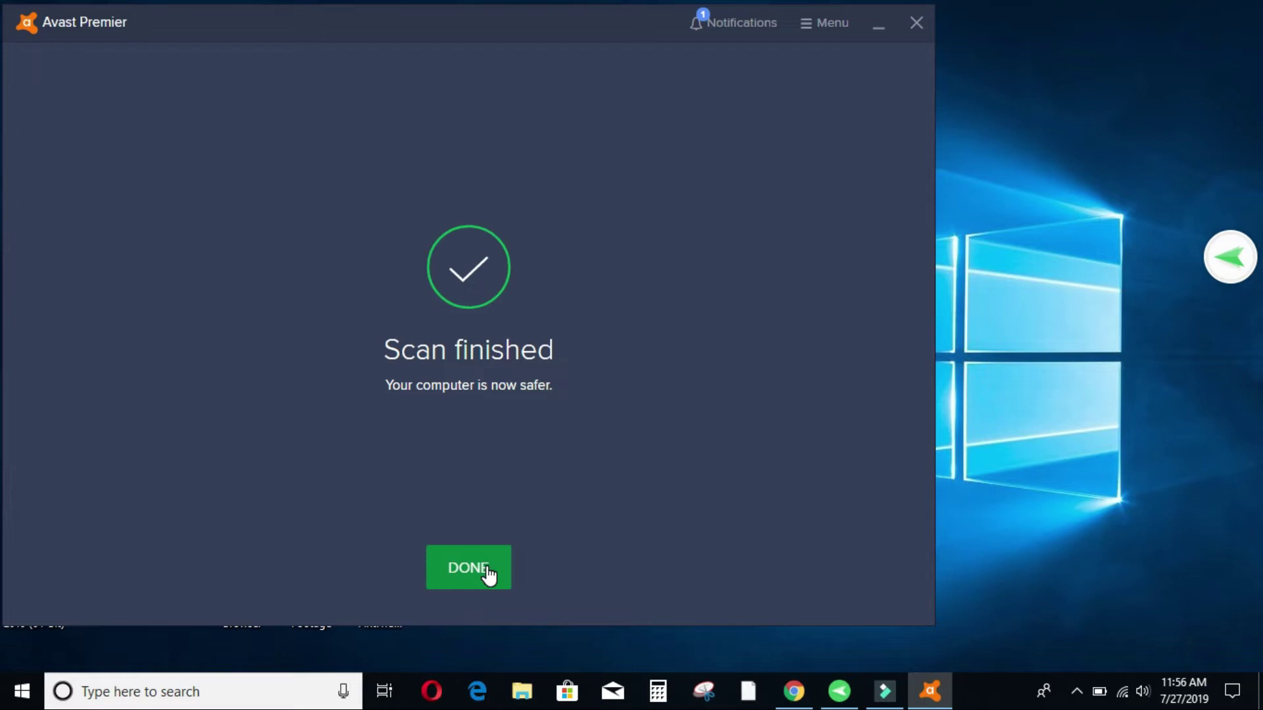
pyautogui.click(486, 567)
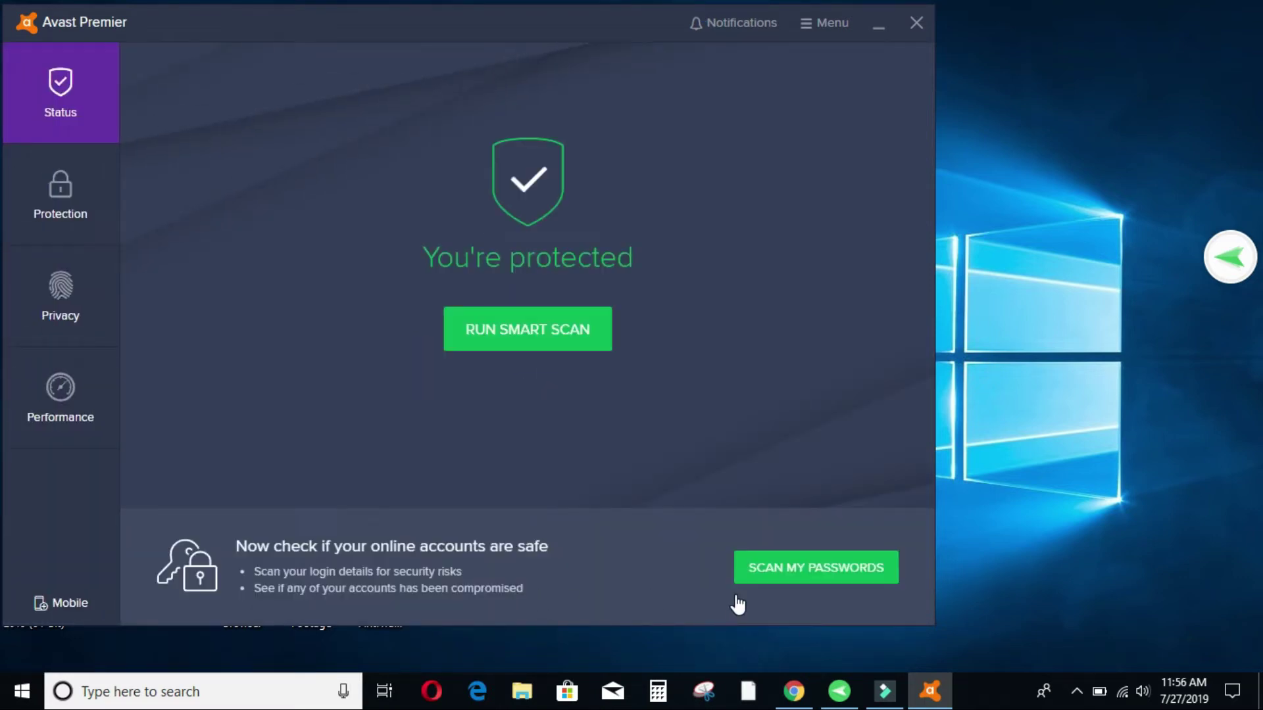
# Verify the File, Behavior, Web and Mail shields are on, then view the Privacy tools
pyautogui.click(53, 224)
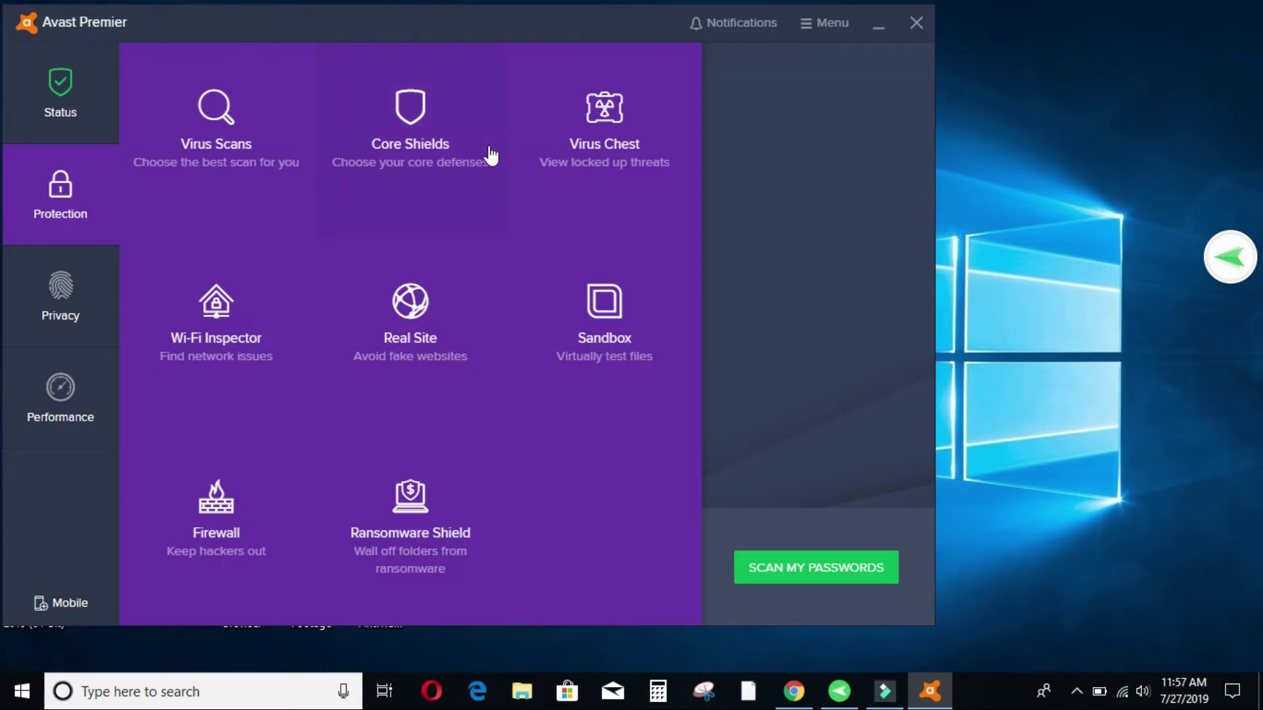
pyautogui.click(417, 143)
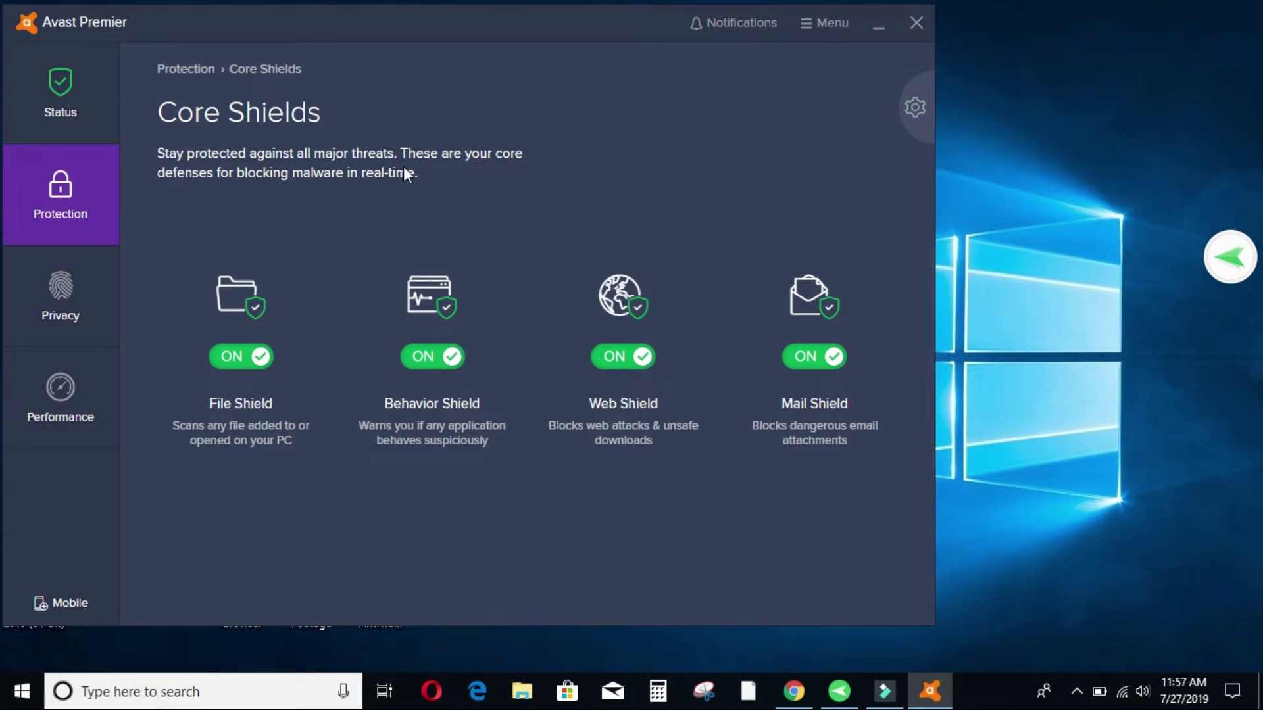
pyautogui.click(61, 197)
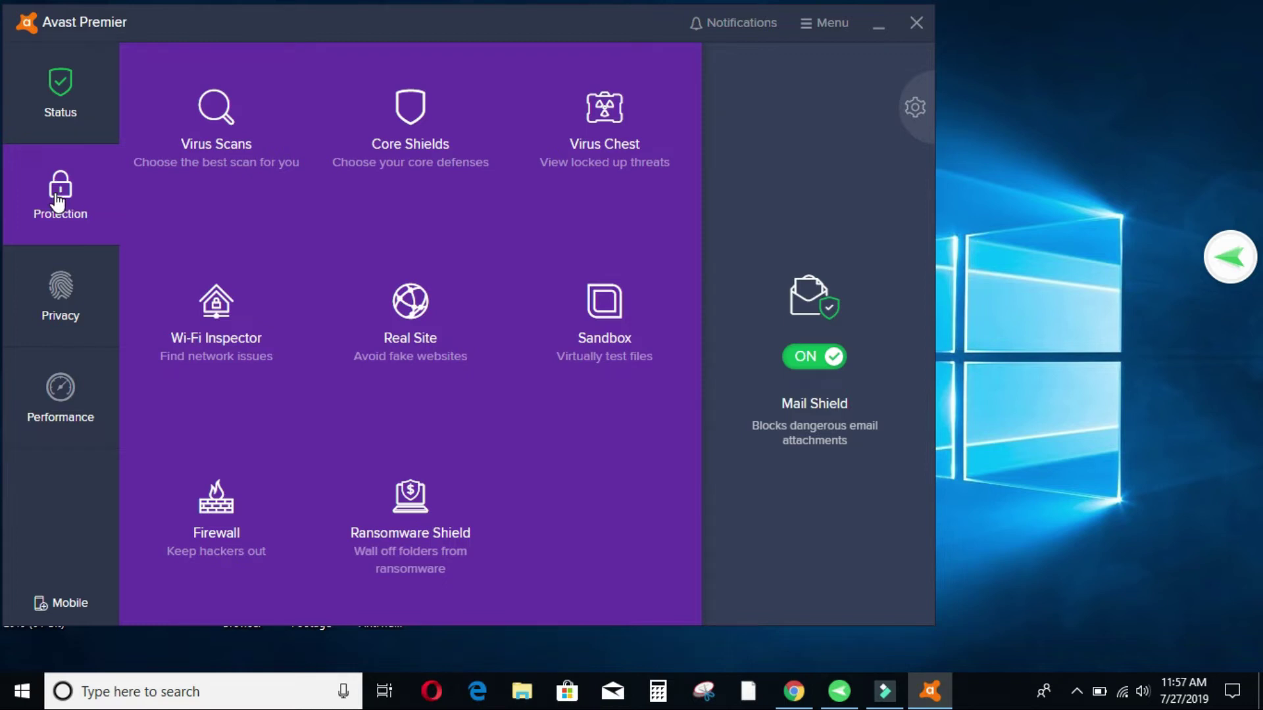
pyautogui.click(47, 323)
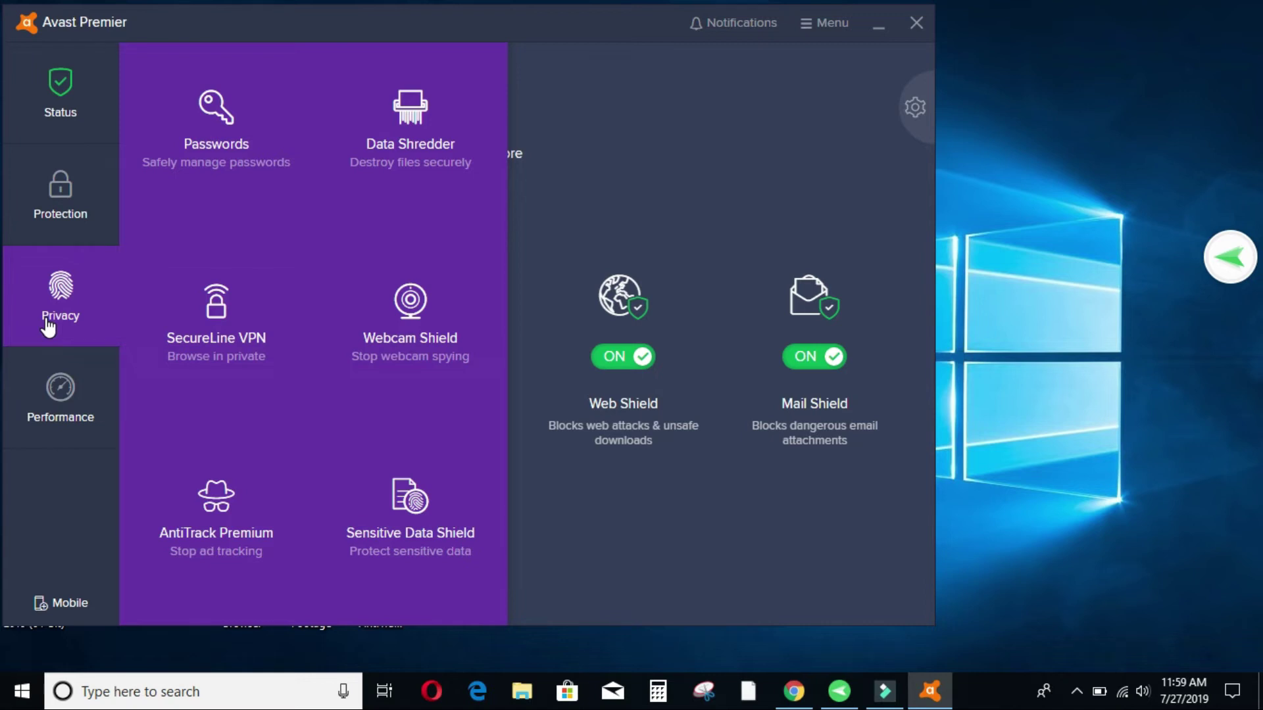
# Confirm Webcam Shield is on, then bring up the Performance tools flyout
pyautogui.click(477, 300)
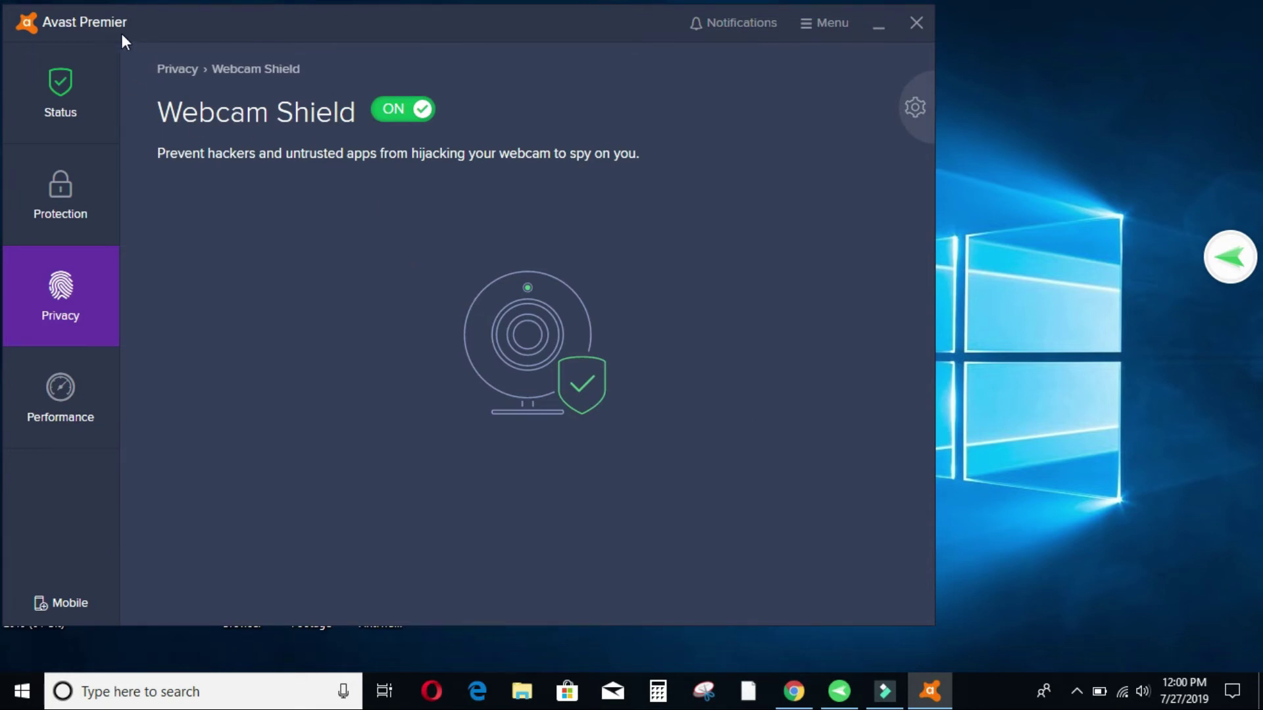
pyautogui.moveTo(73, 408)
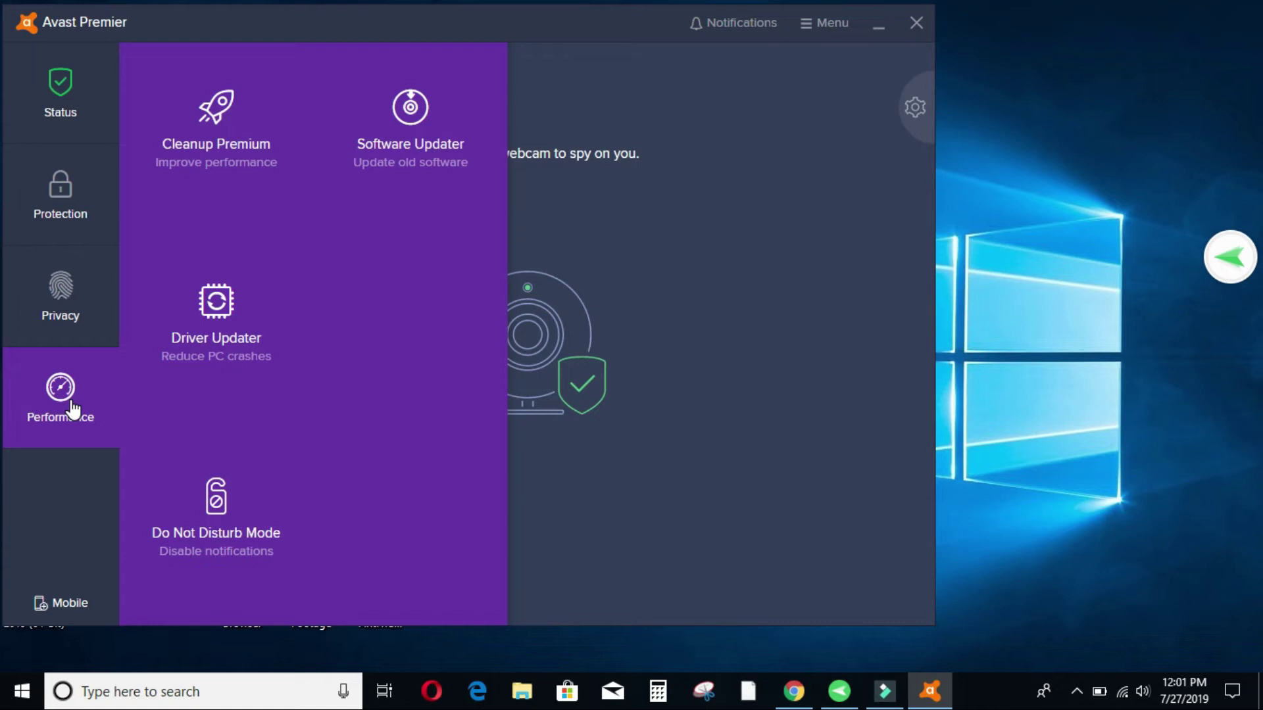
# Launch Avast Cleanup Premium from its tile and start a maintenance scan
pyautogui.click(212, 154)
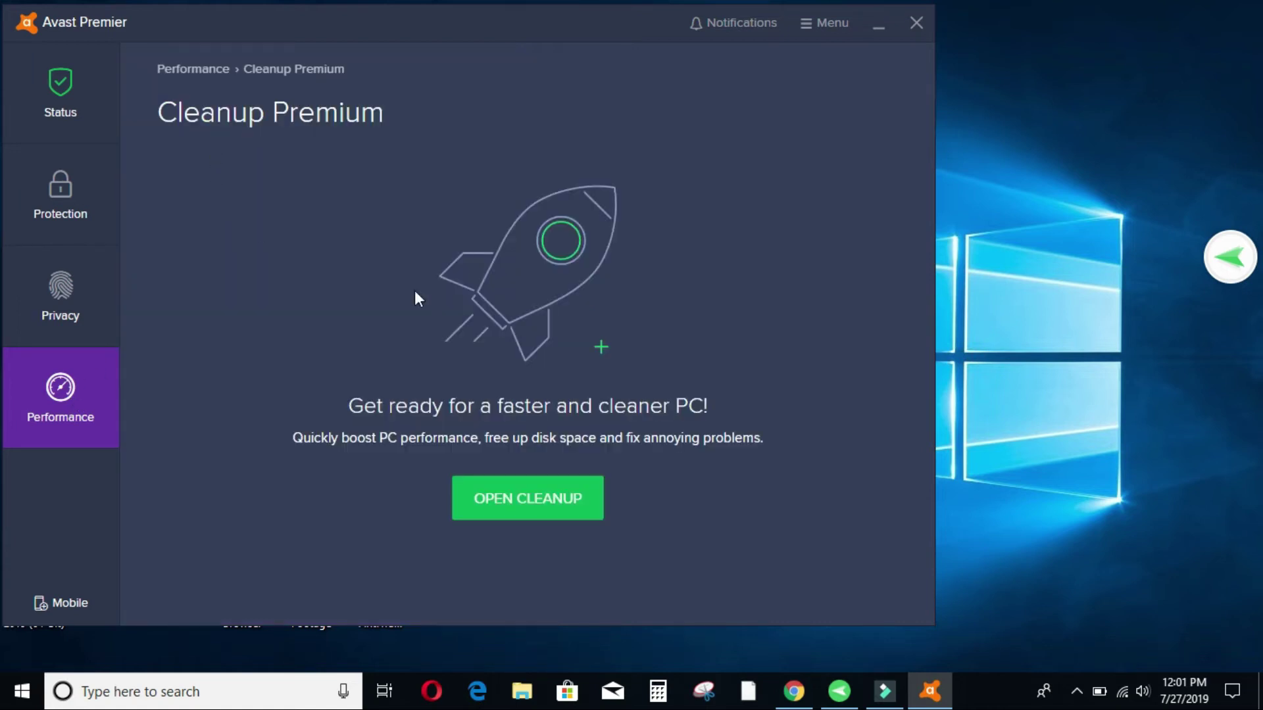
pyautogui.click(557, 512)
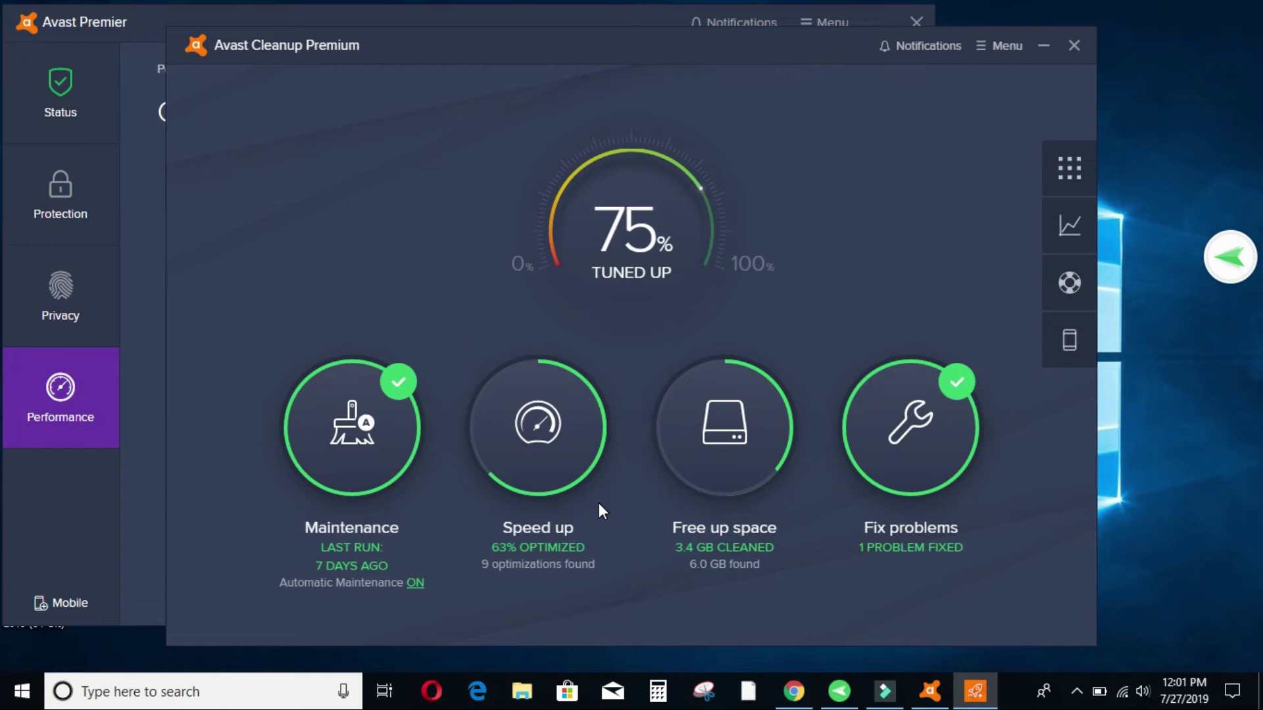
pyautogui.click(332, 483)
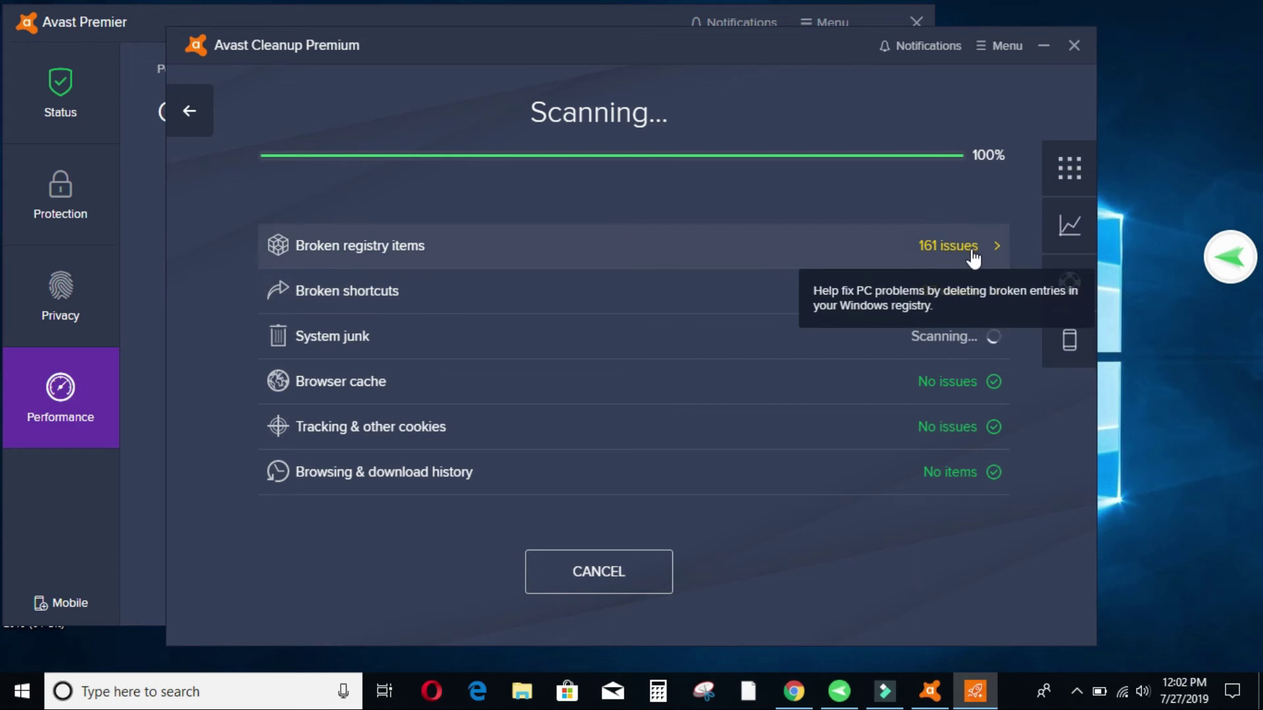
# Review the 161 broken registry items, then fix 258 issues and clean 252.9 MB
pyautogui.click(909, 260)
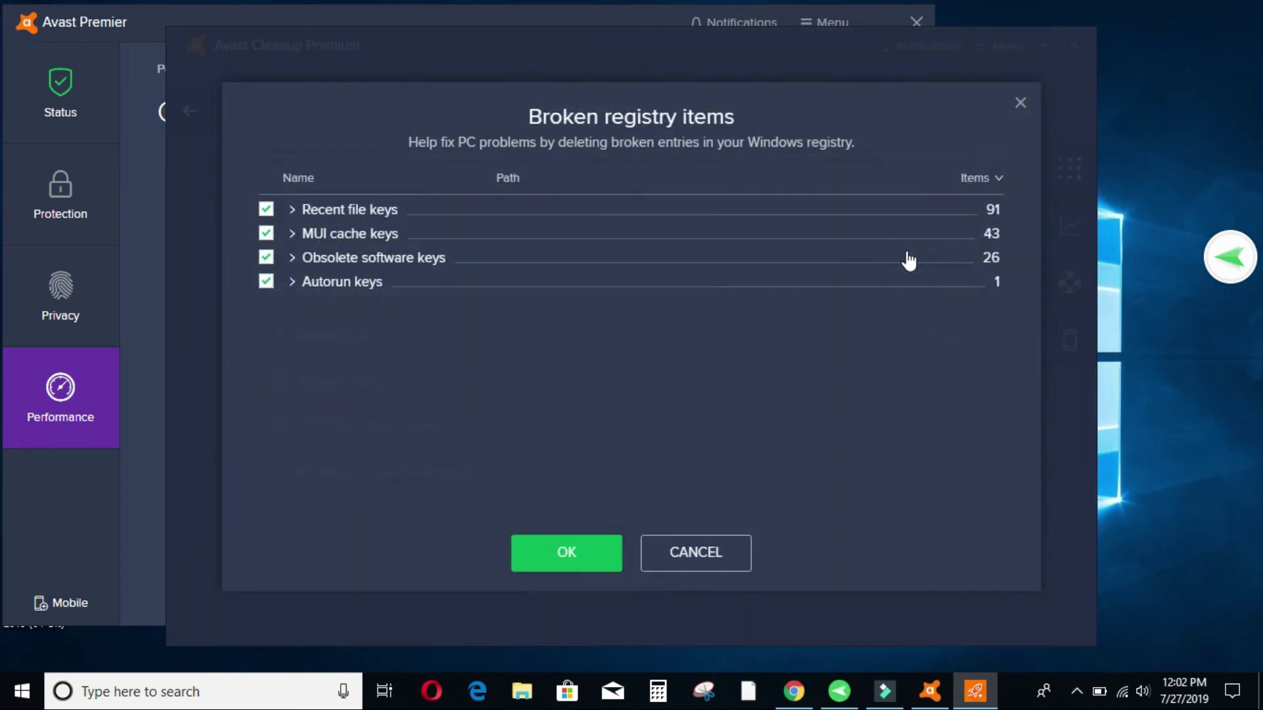
pyautogui.click(566, 554)
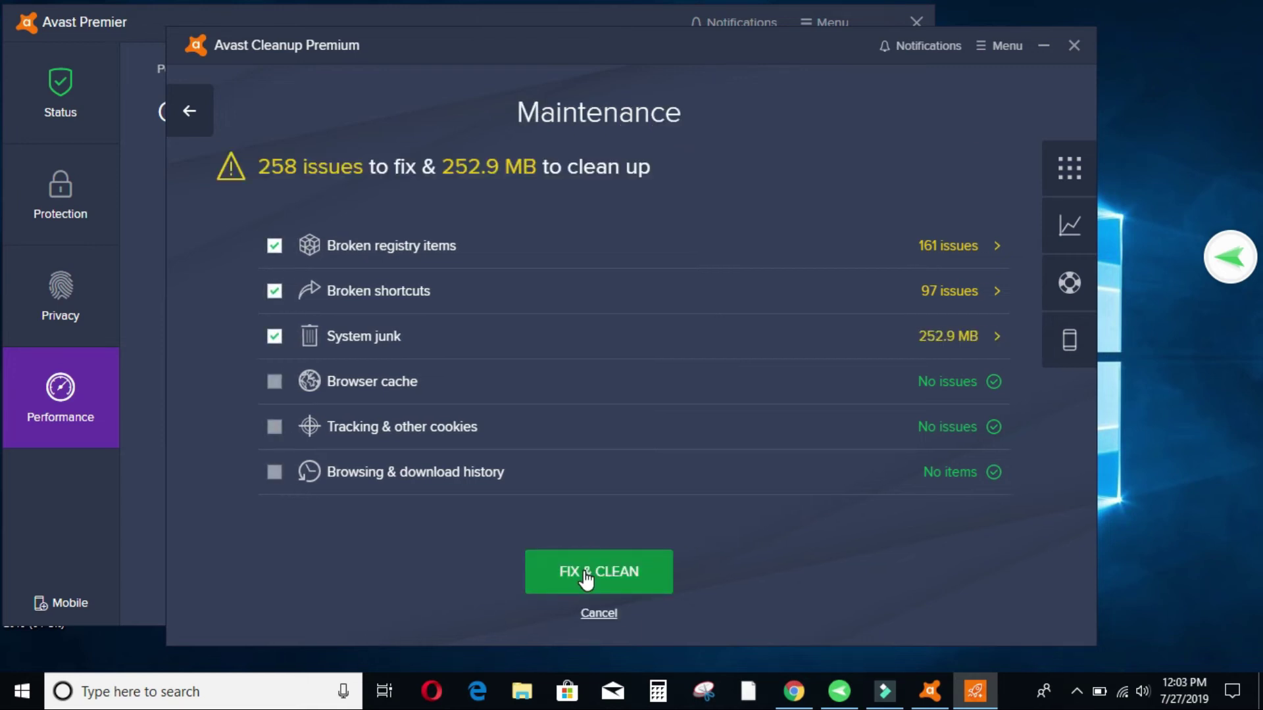
pyautogui.click(586, 580)
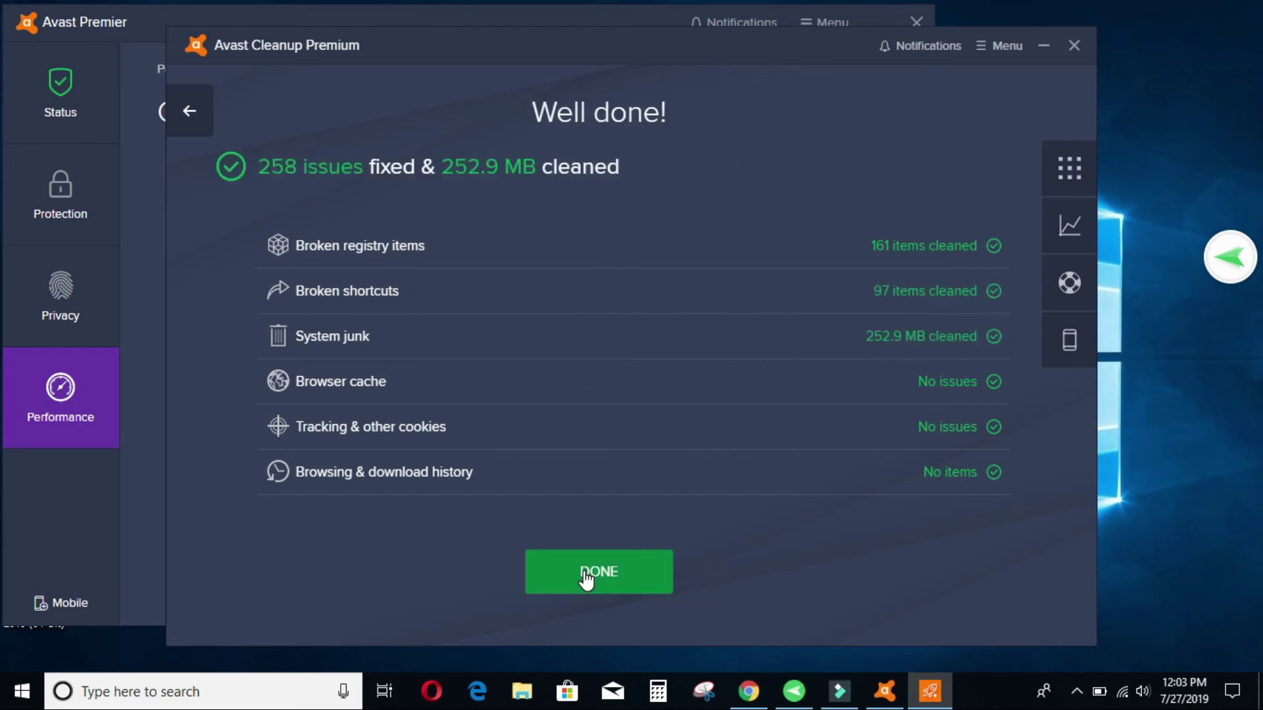
pyautogui.click(584, 571)
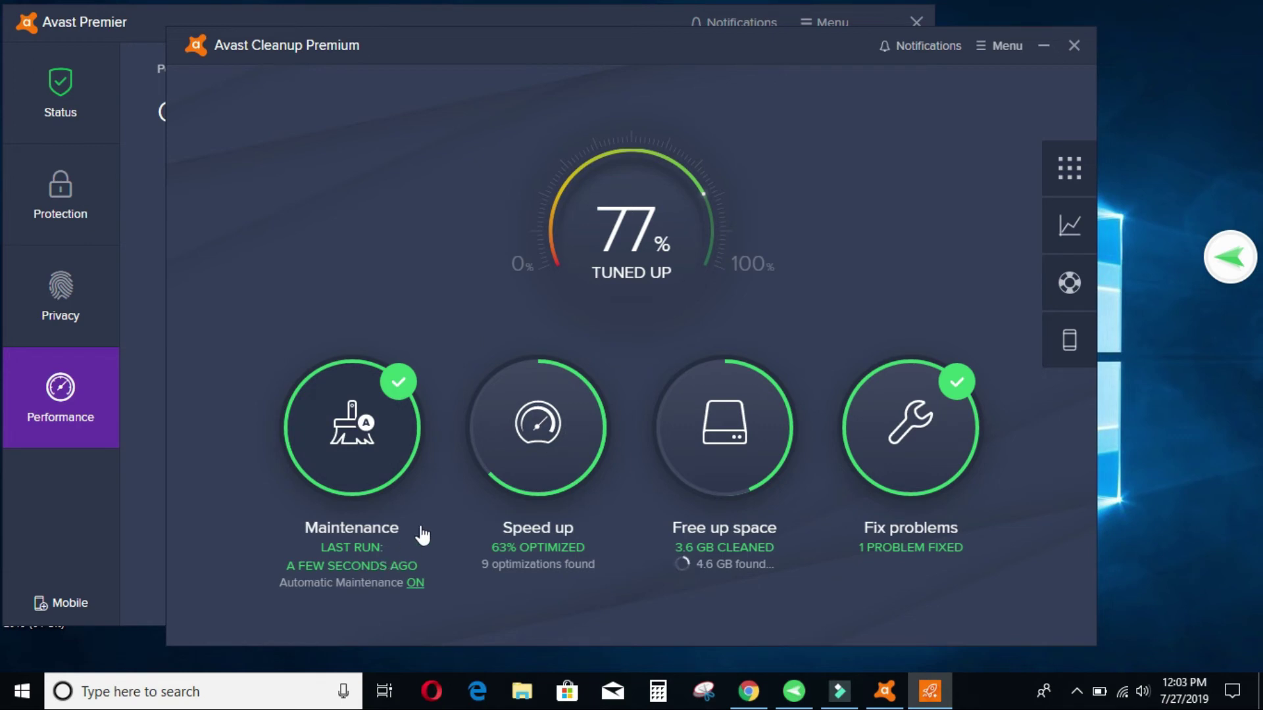
# Put the Adobe Updater startup program to sleep, then close Cleanup Premium
pyautogui.click(542, 426)
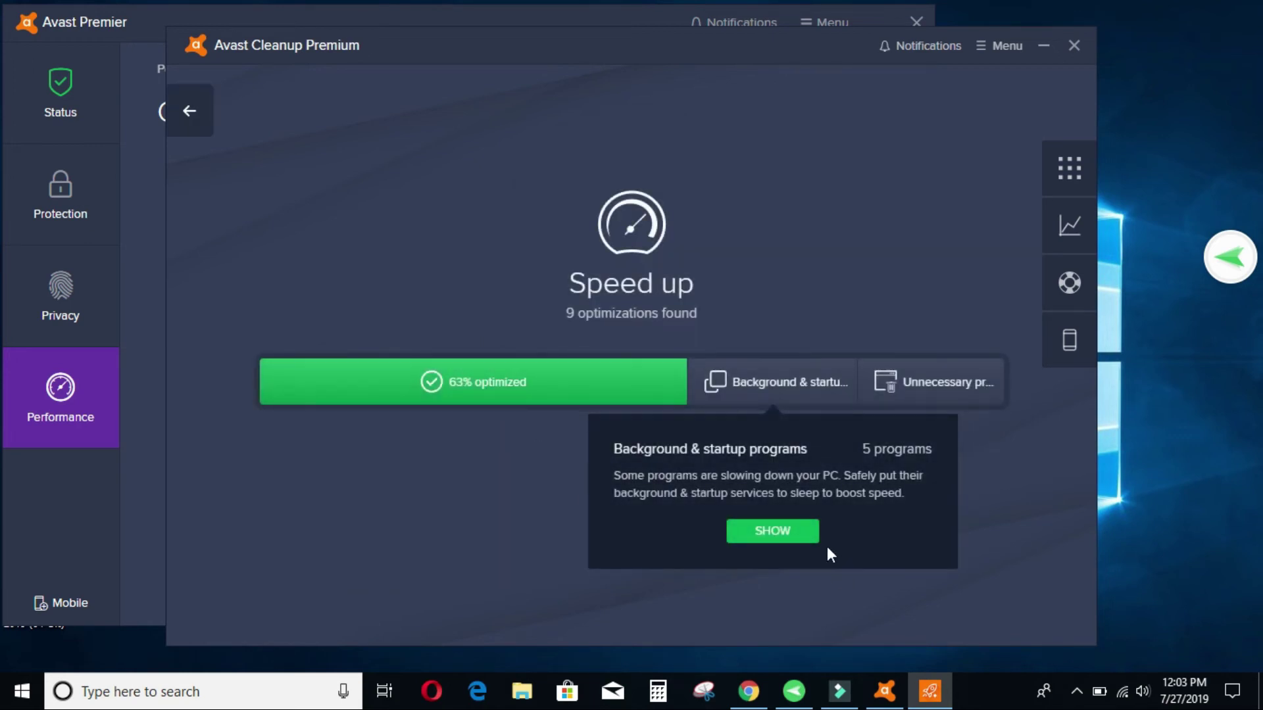
pyautogui.click(776, 530)
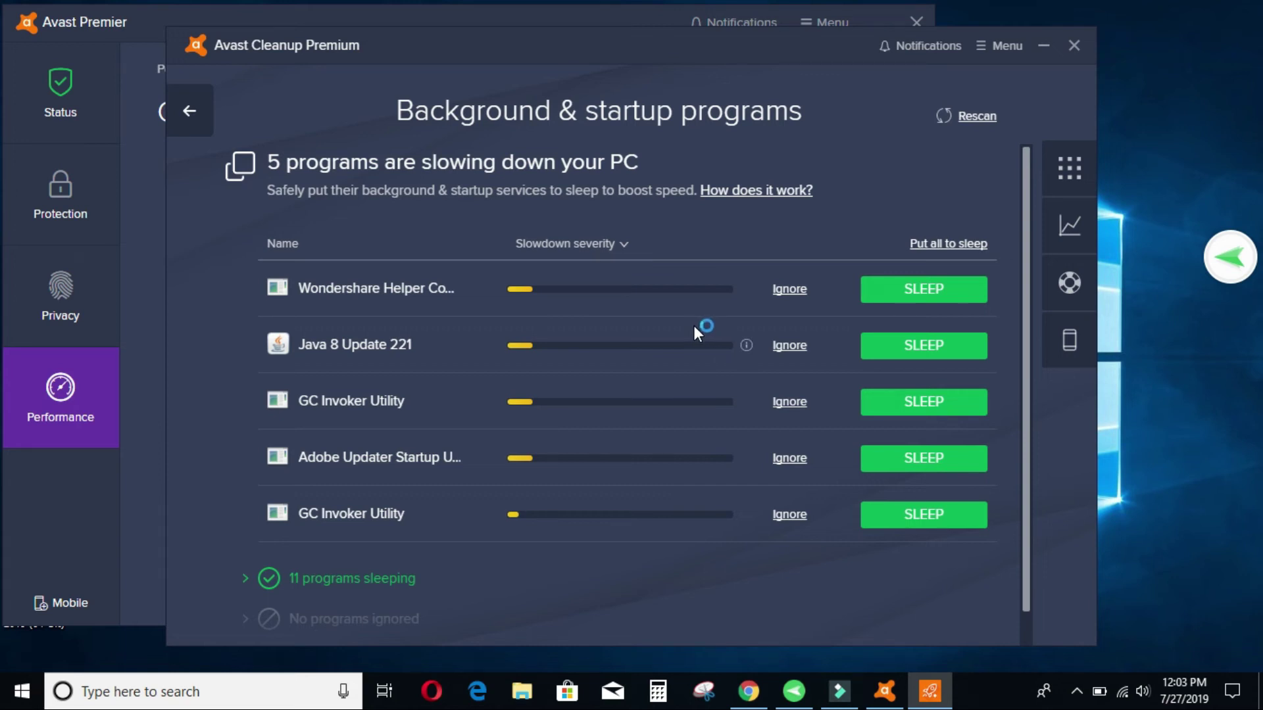
pyautogui.scroll(-1, 715, 414)
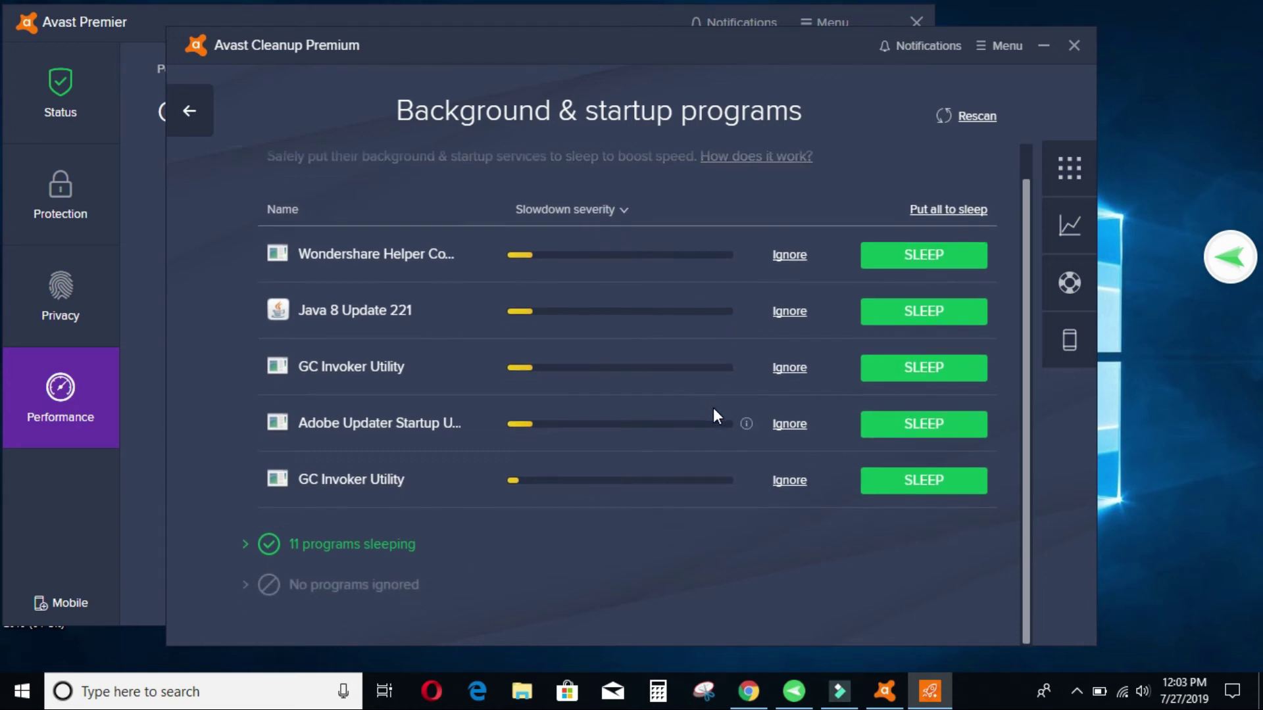
pyautogui.scroll(1, 715, 414)
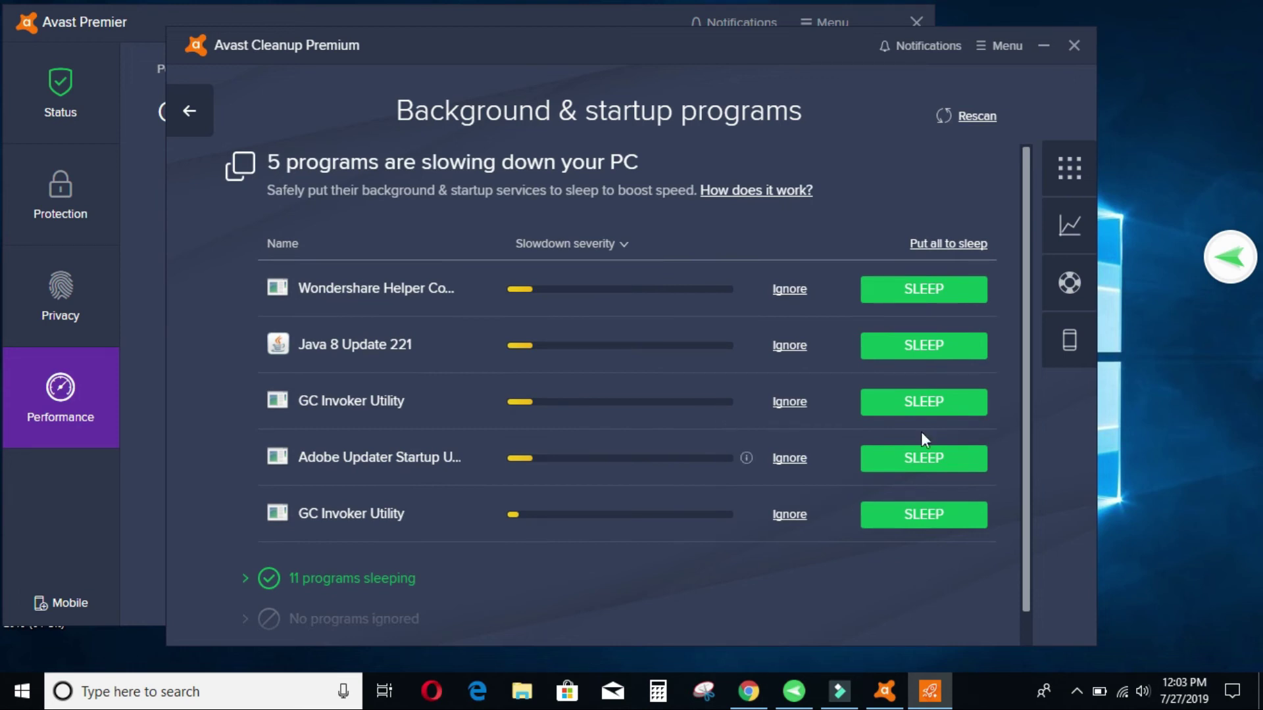
pyautogui.click(934, 469)
pyautogui.hotkey('alt', 'F4')
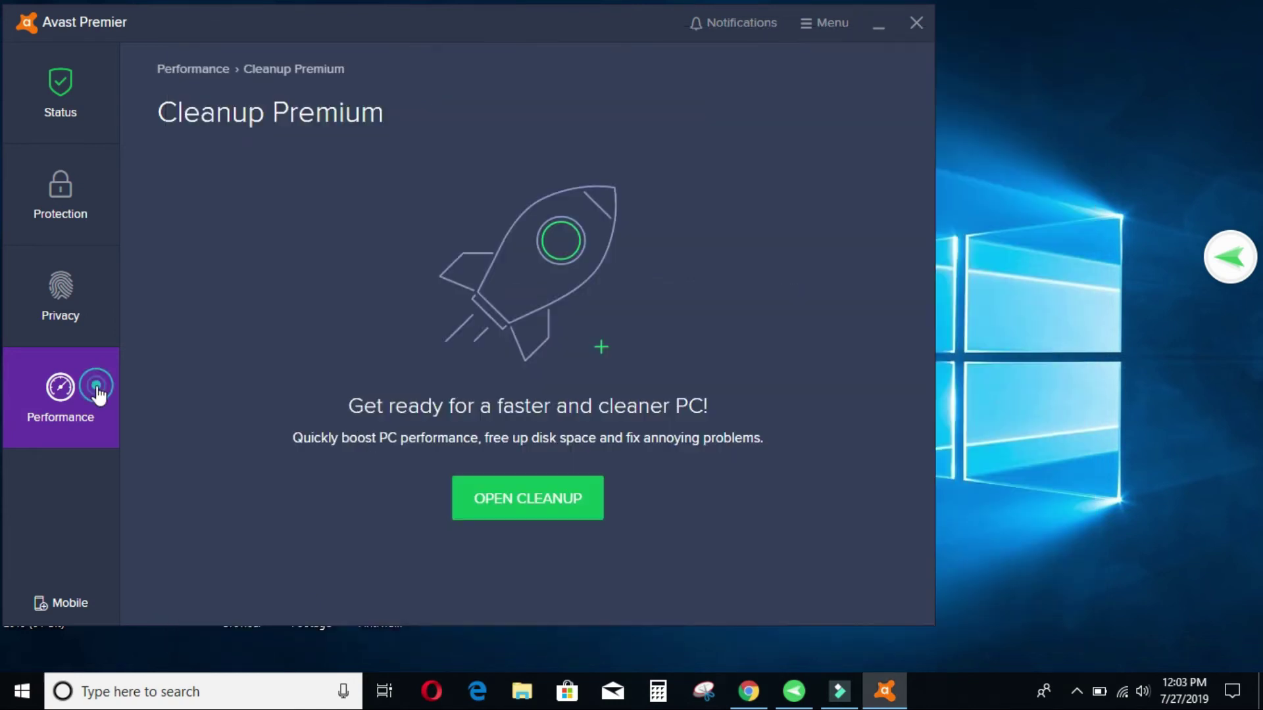
pyautogui.click(98, 392)
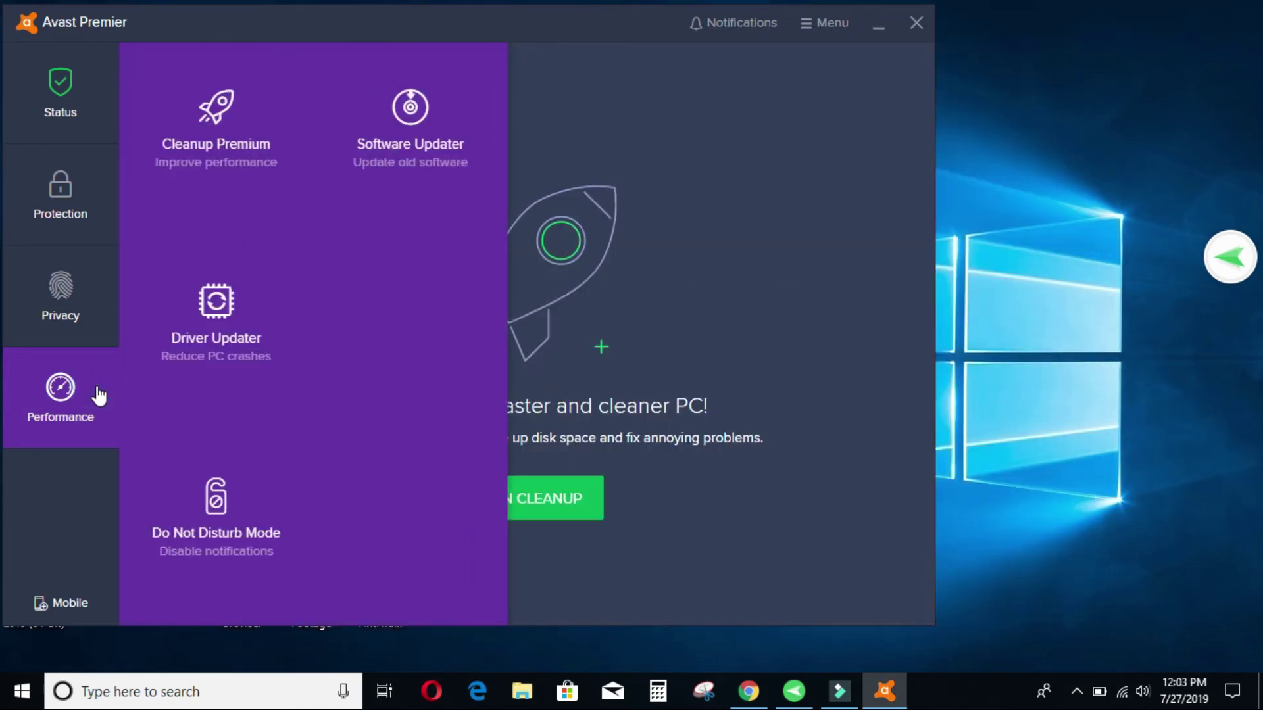
# Check Software Updater for updates and confirm all 7 listed apps are up-to-date
pyautogui.click(409, 116)
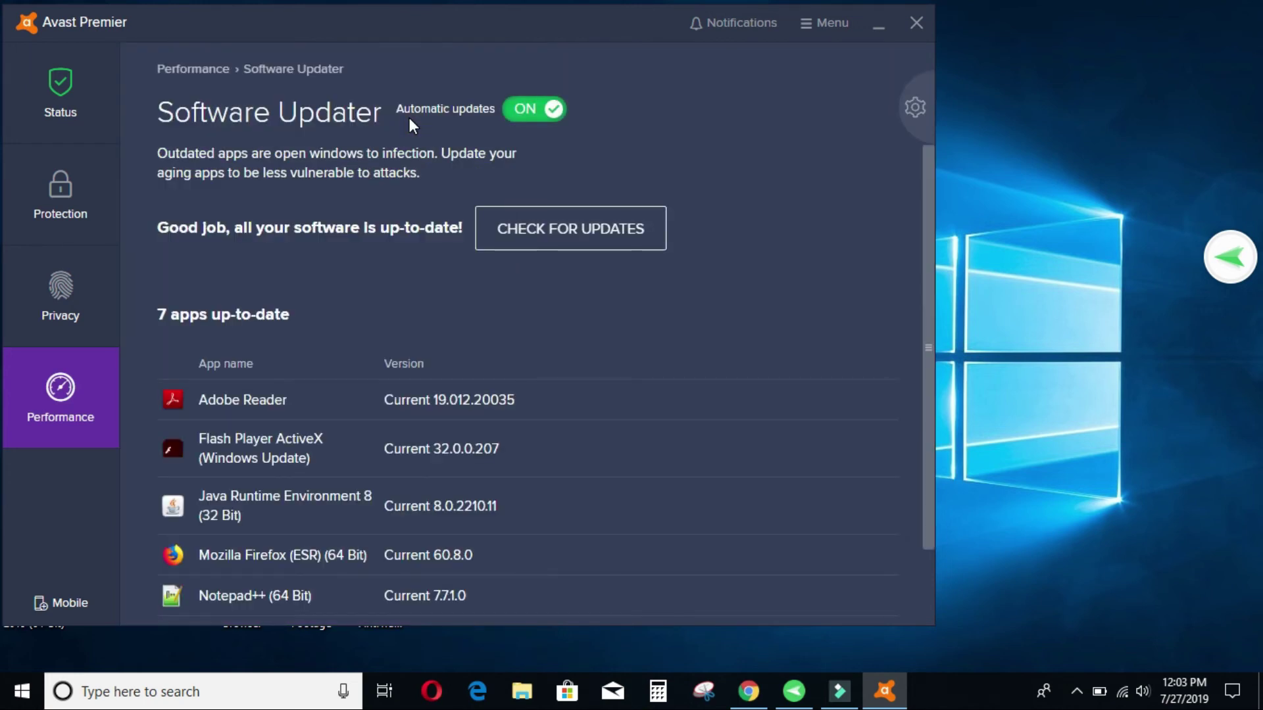
pyautogui.click(604, 235)
pyautogui.scroll(-2, 655, 332)
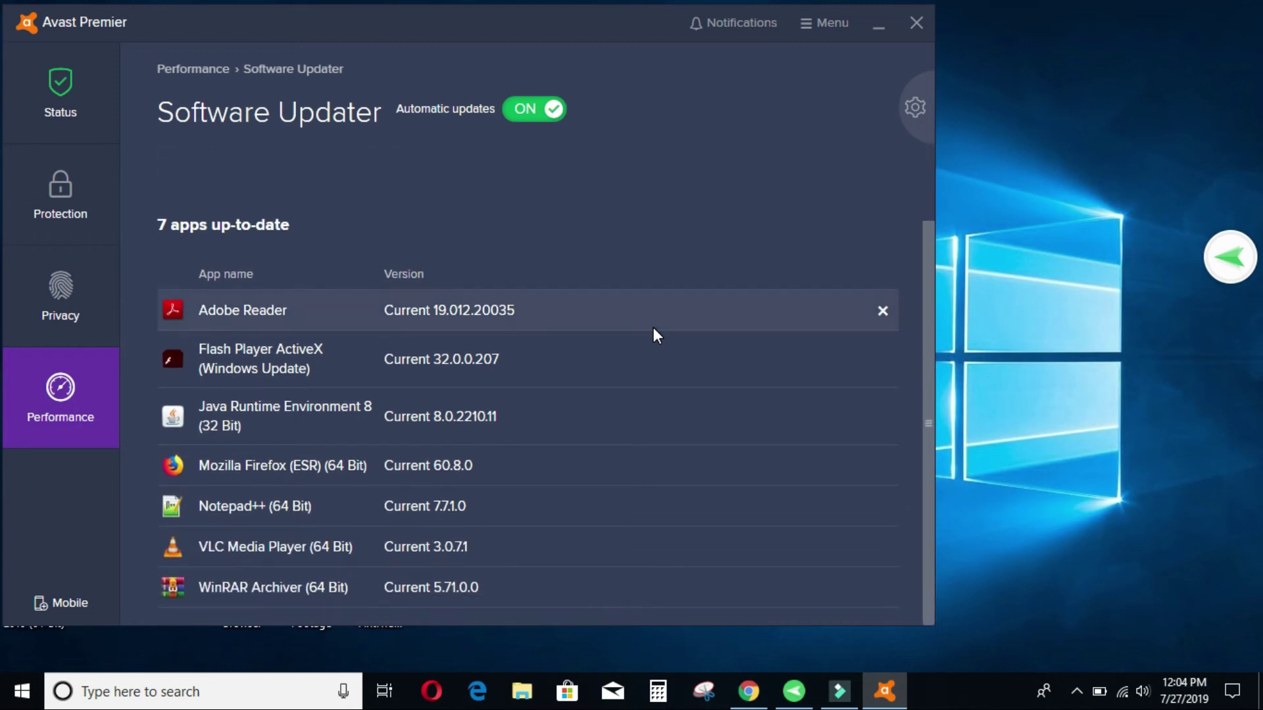
pyautogui.scroll(2, 654, 329)
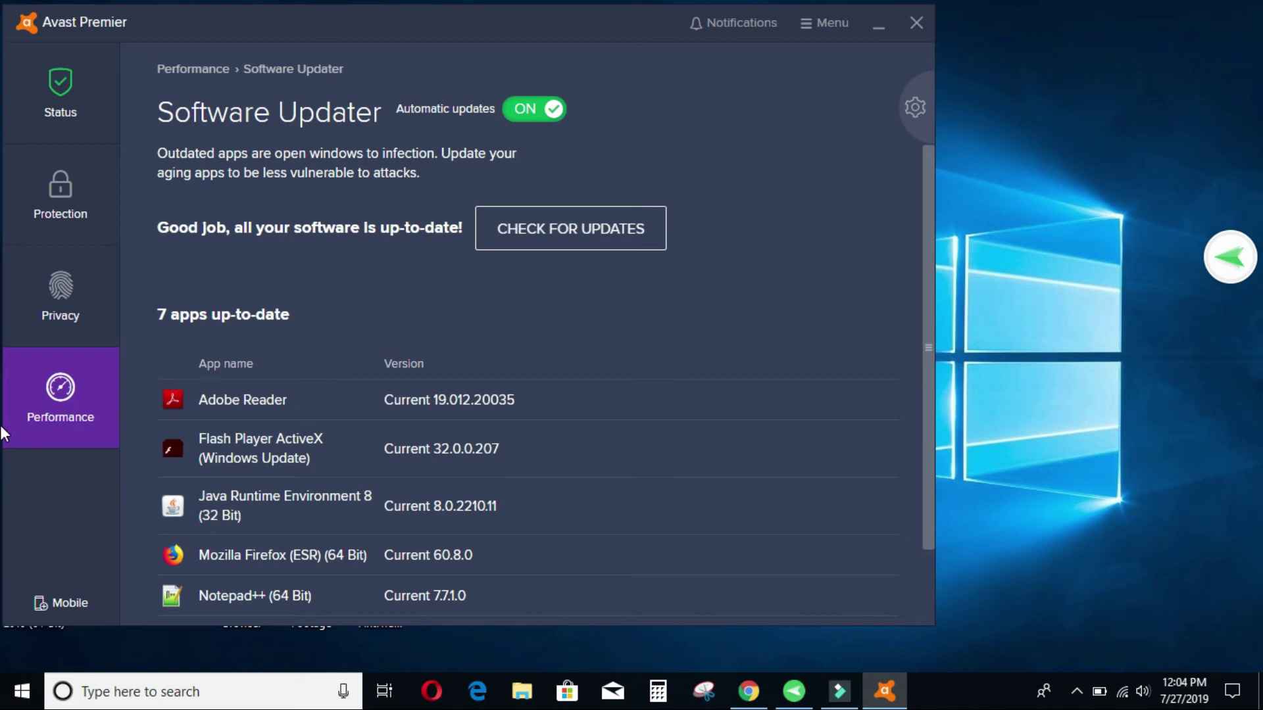
pyautogui.click(61, 394)
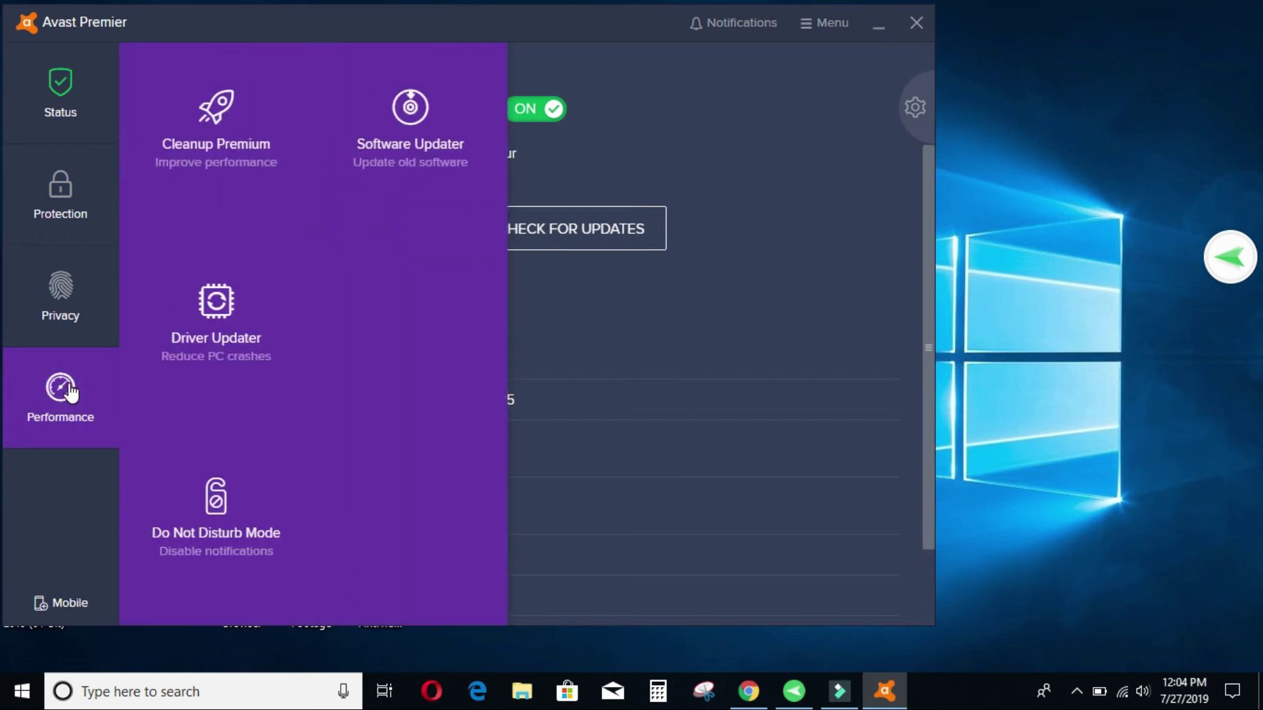
# Open the Infinix X605 page in Avast Account and review its system information
pyautogui.click(756, 691)
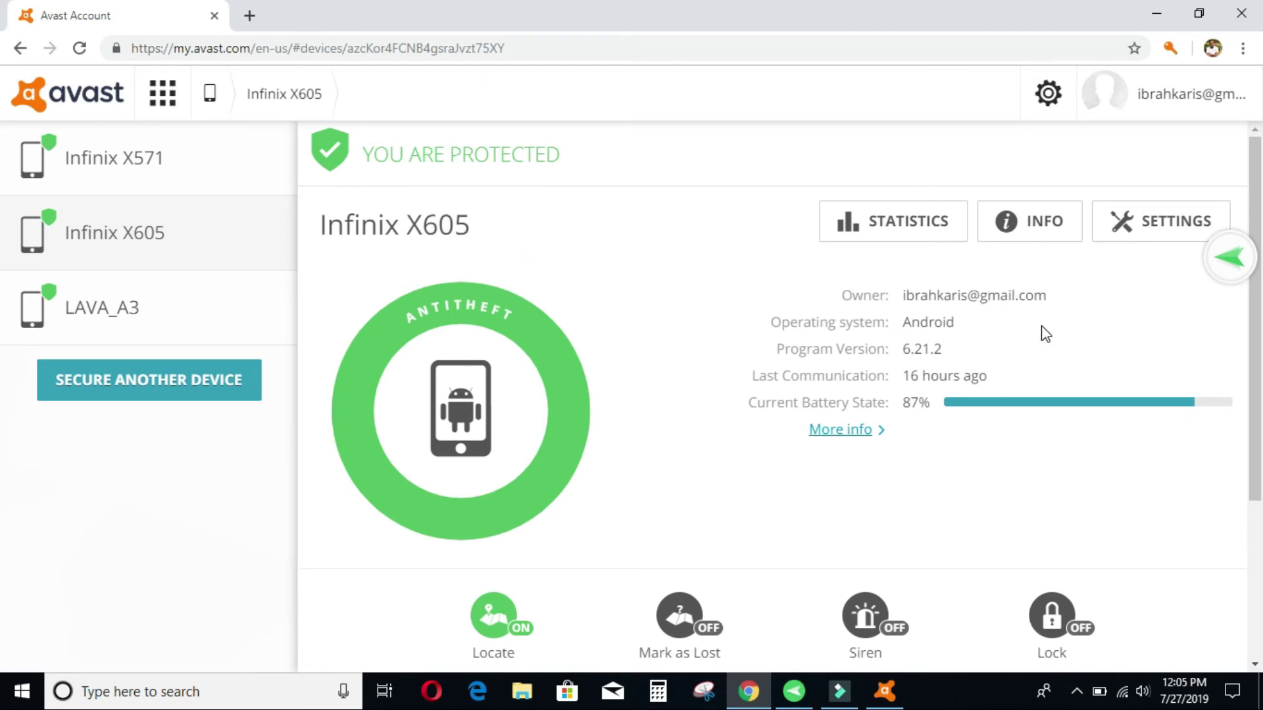
pyautogui.click(1018, 235)
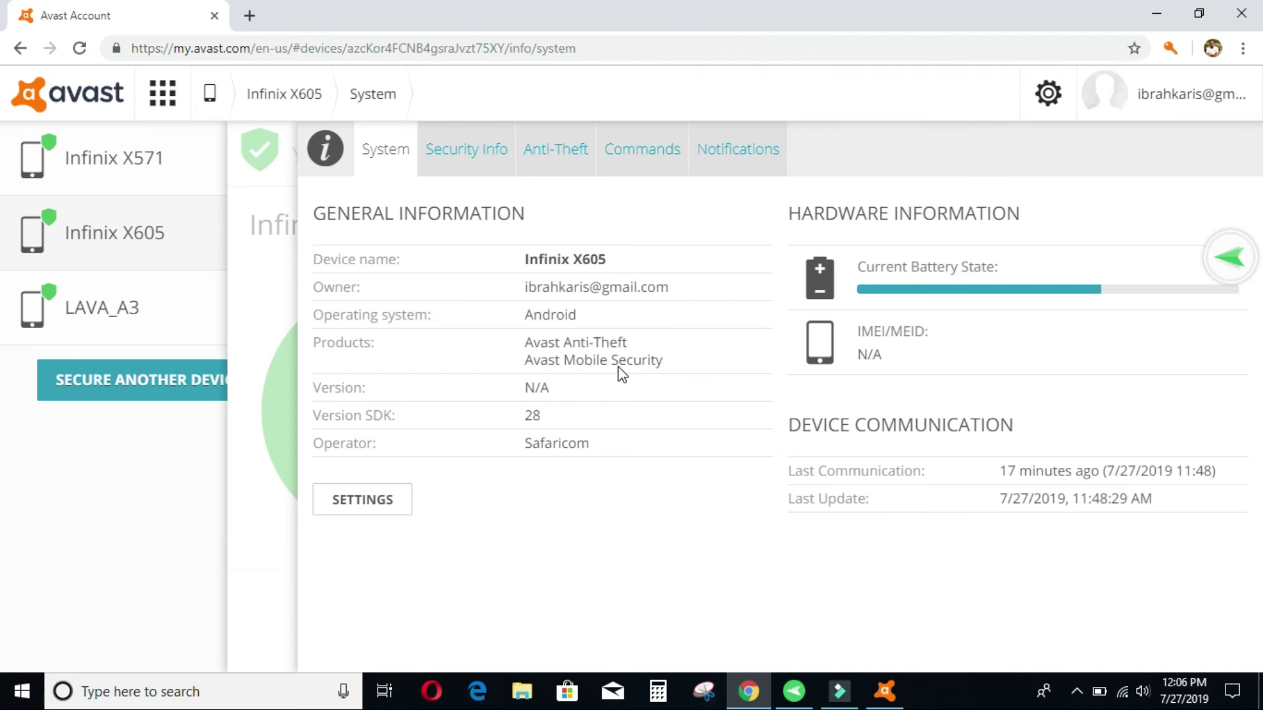
pyautogui.click(282, 177)
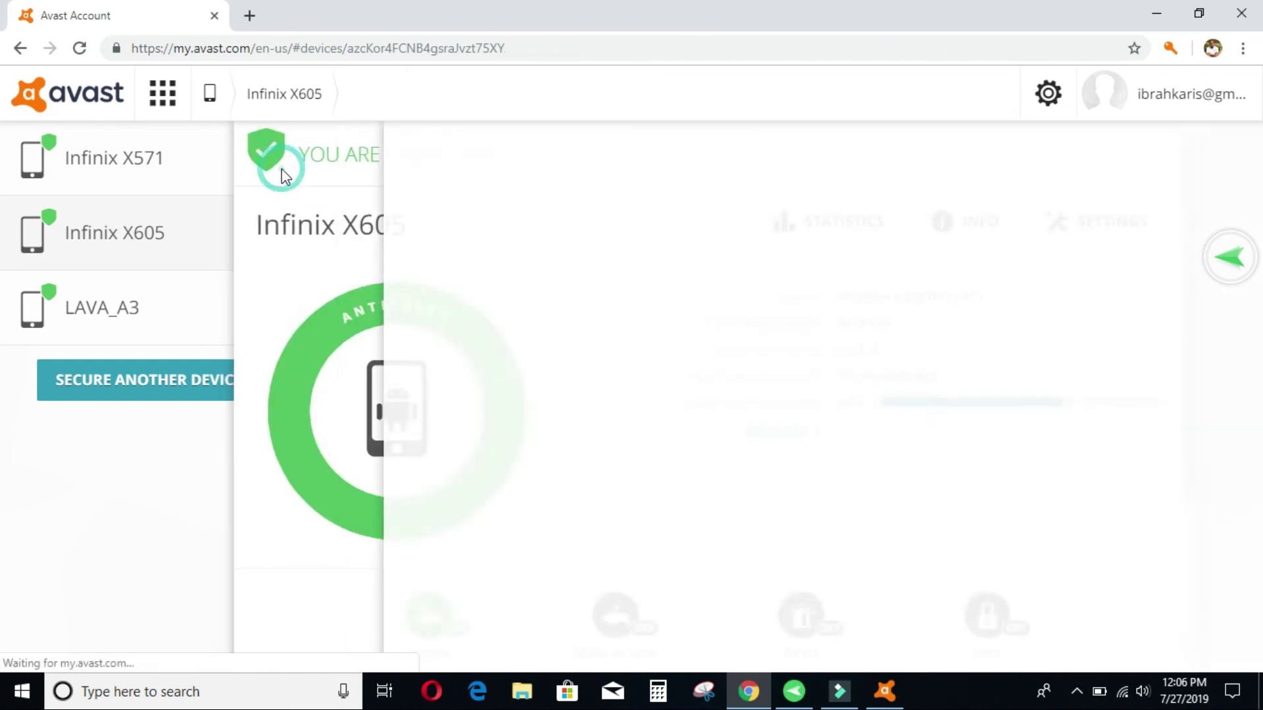
pyautogui.scroll(-3, 908, 484)
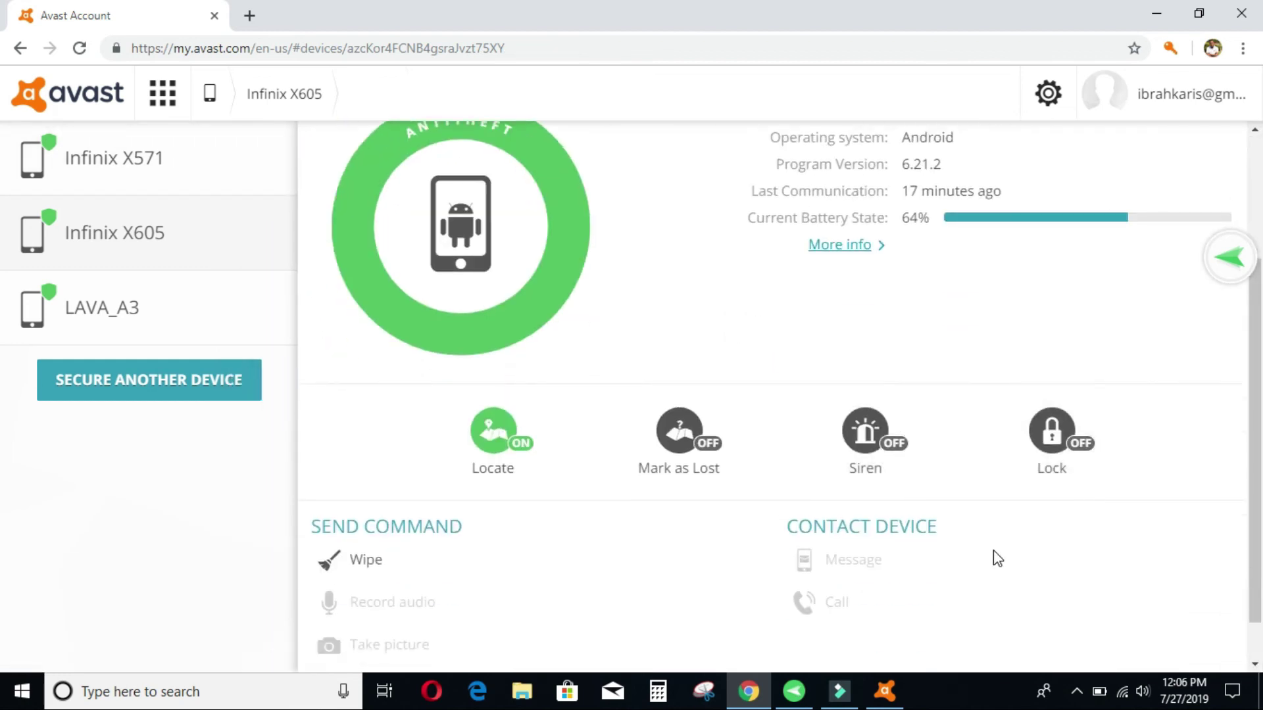
# Send the Infinix X605 a siren-on command, then a siren-off command
pyautogui.click(905, 468)
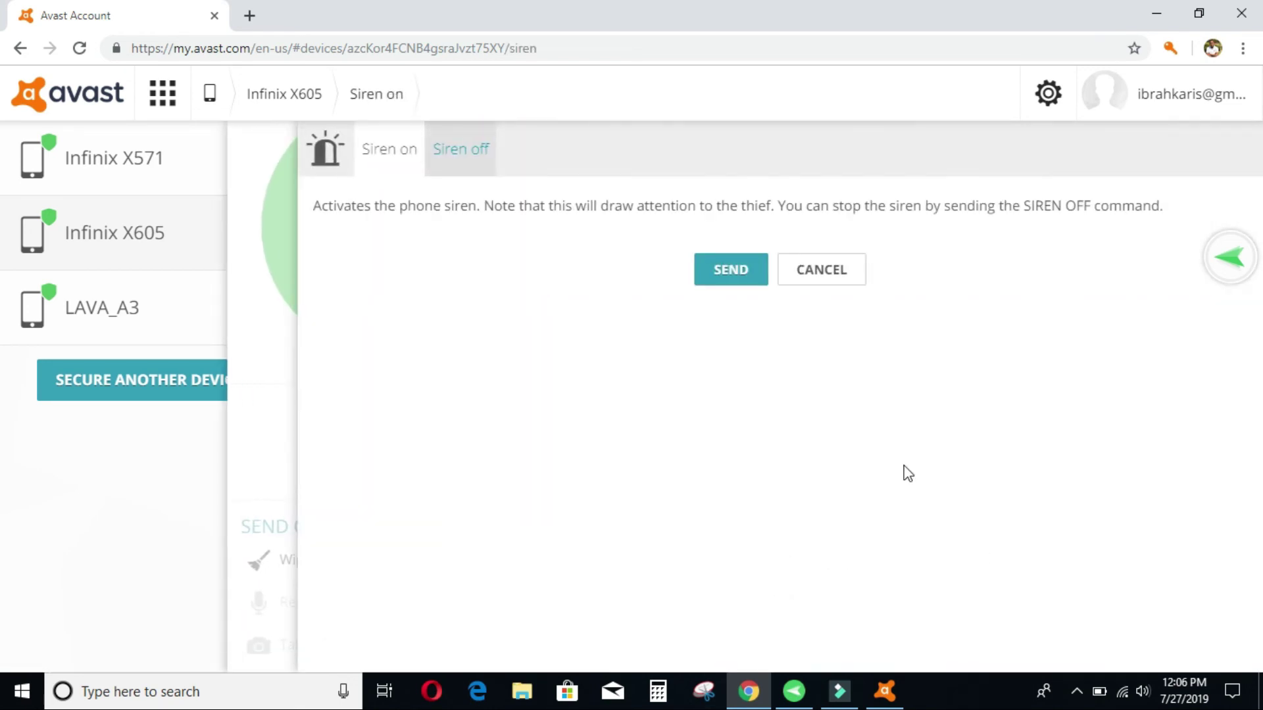
pyautogui.click(714, 281)
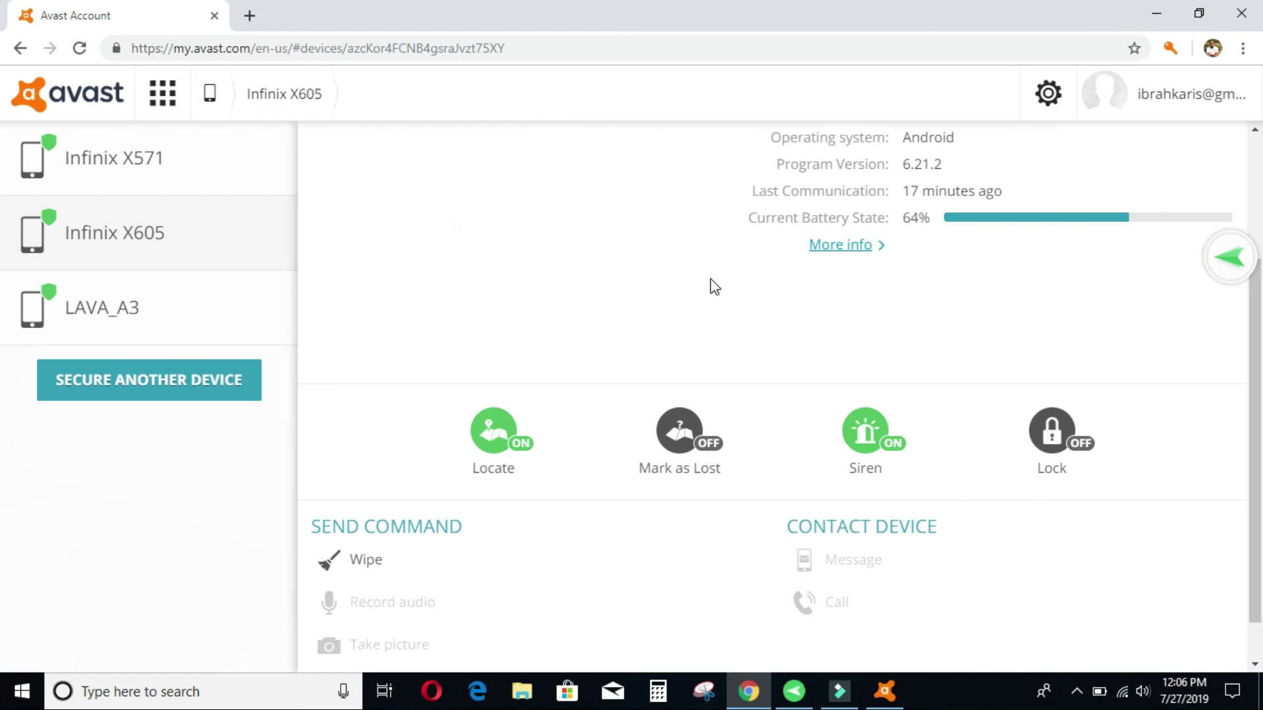
pyautogui.click(862, 447)
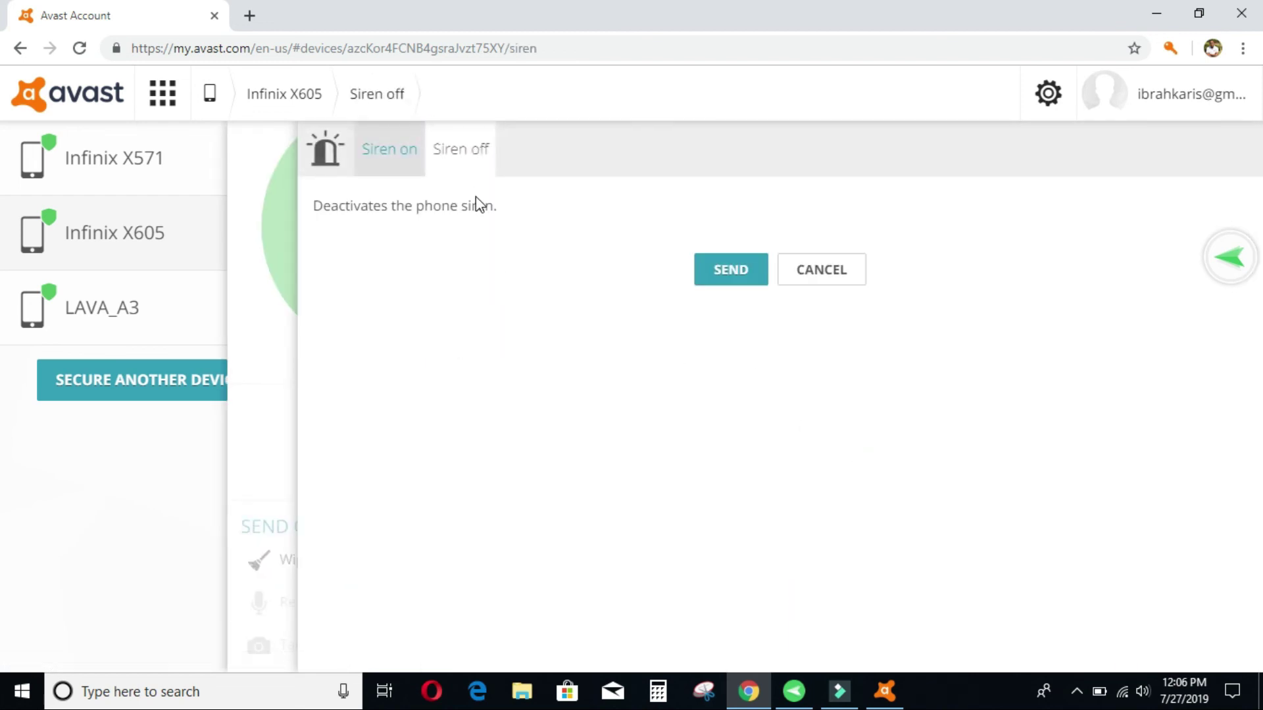
pyautogui.click(730, 276)
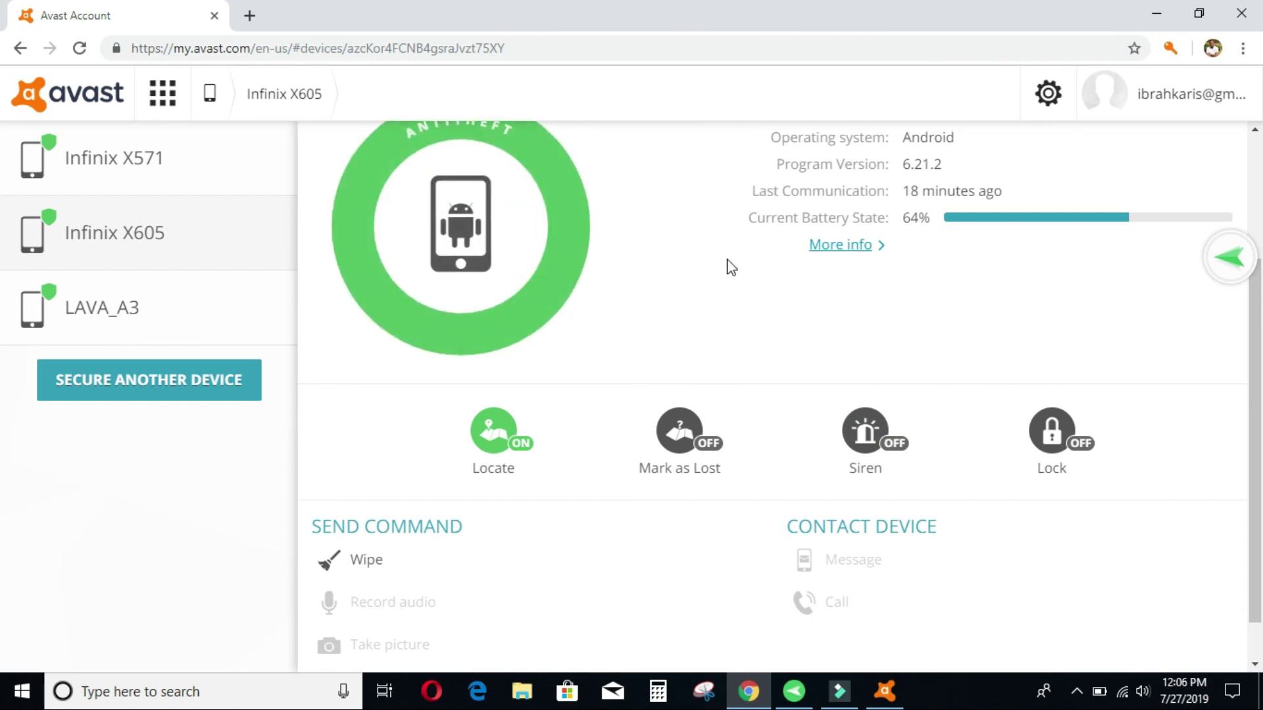
pyautogui.click(497, 433)
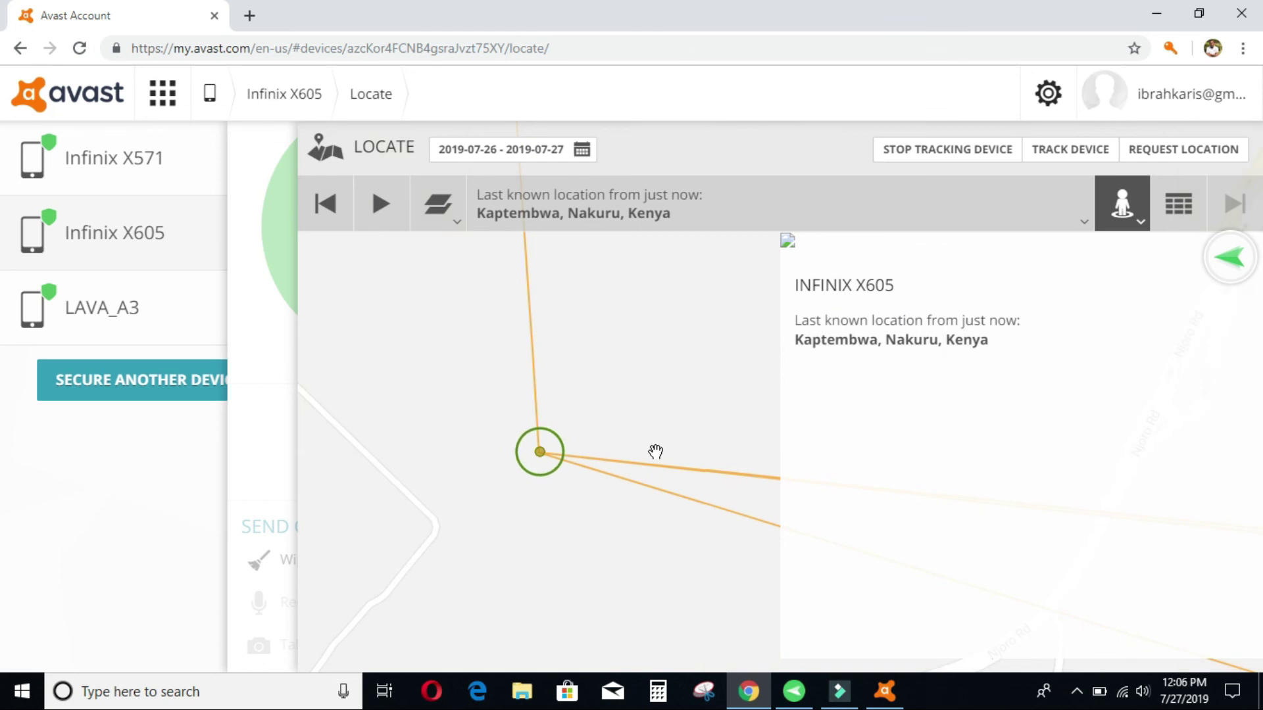
pyautogui.click(254, 211)
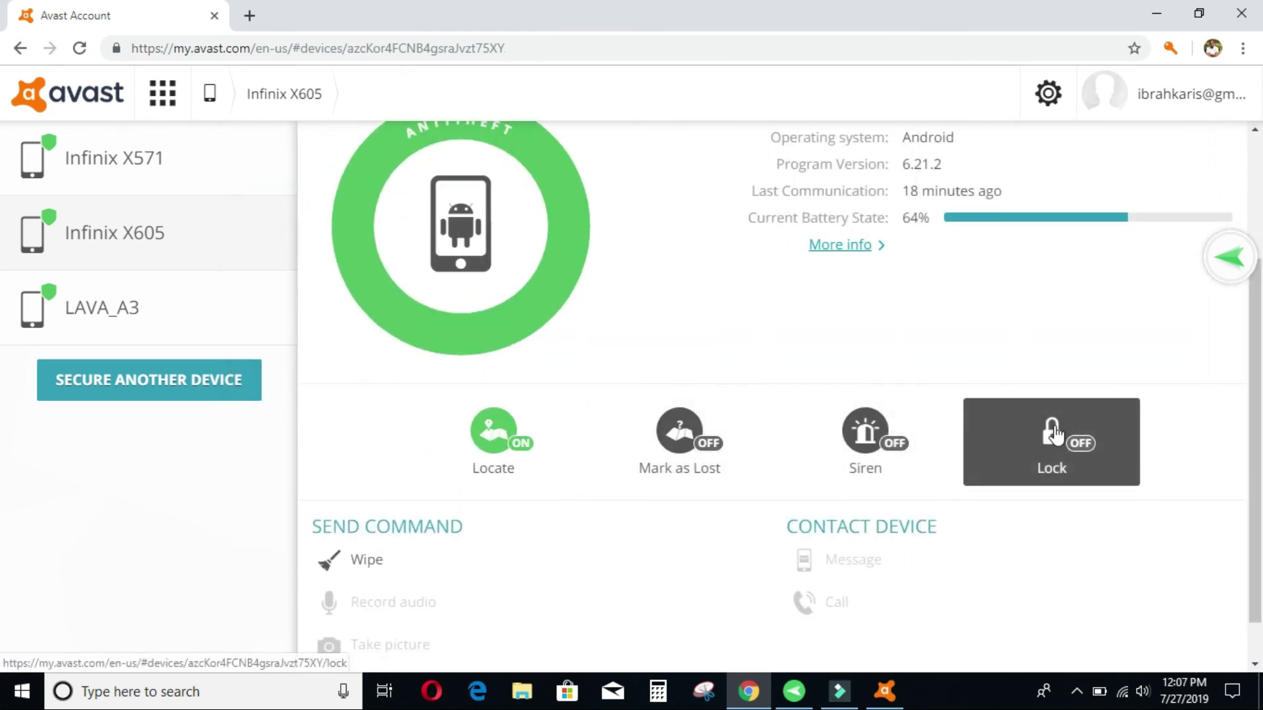
pyautogui.click(1059, 432)
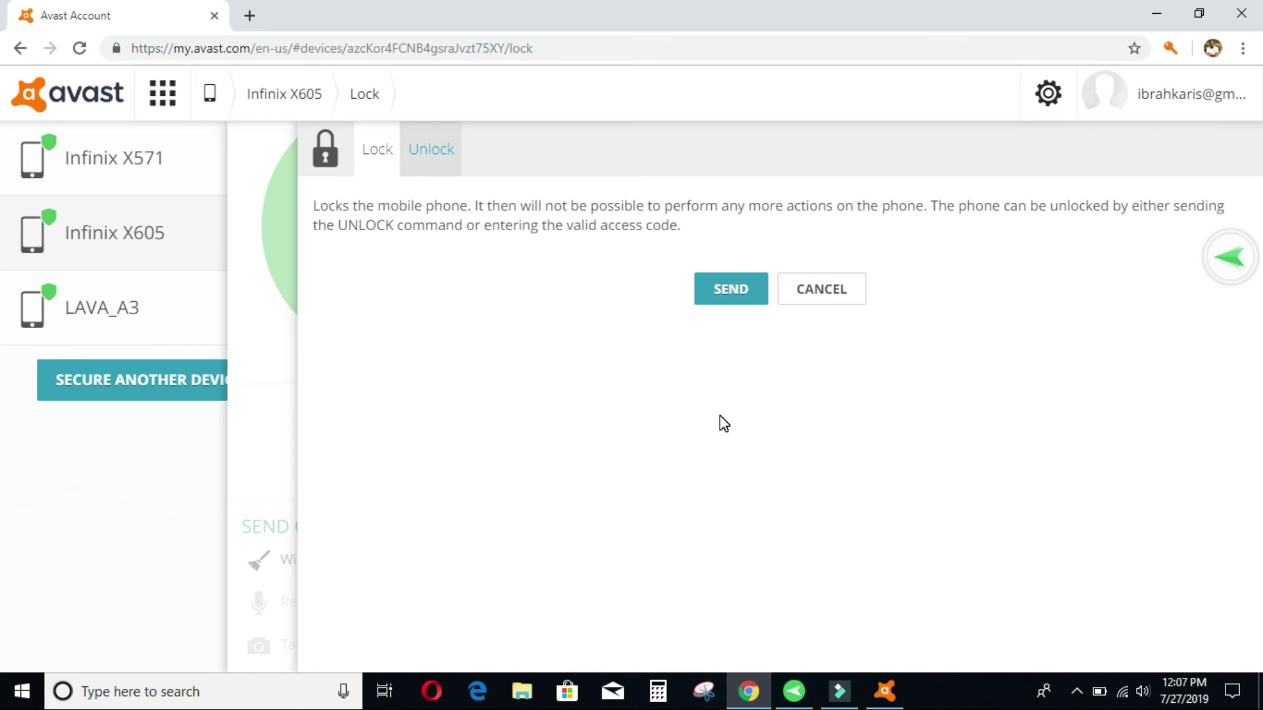
pyautogui.click(252, 343)
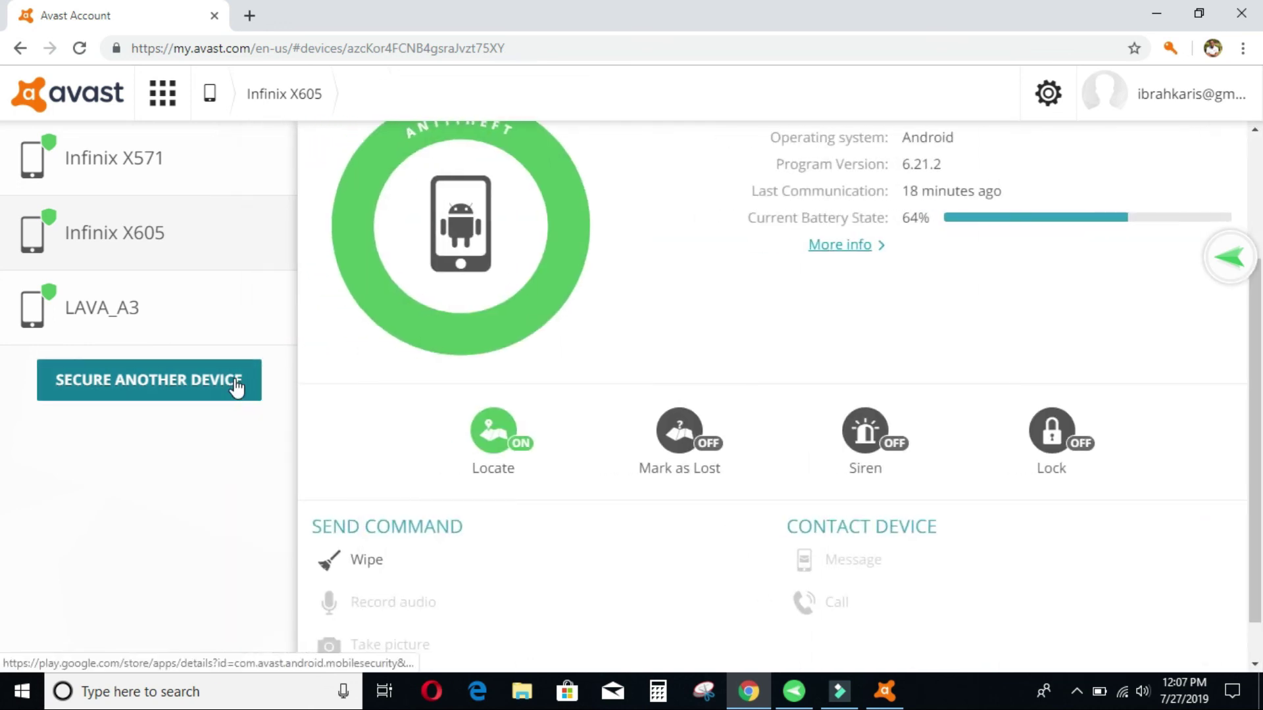
pyautogui.scroll(3, 849, 428)
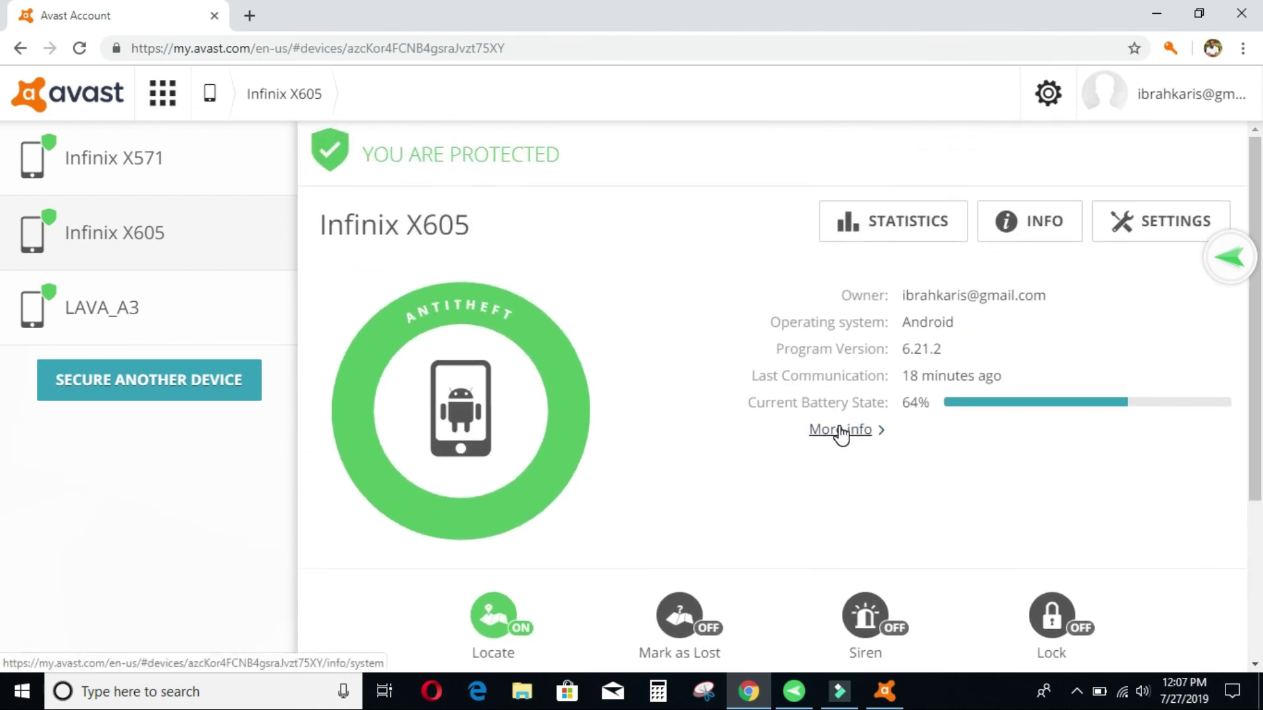